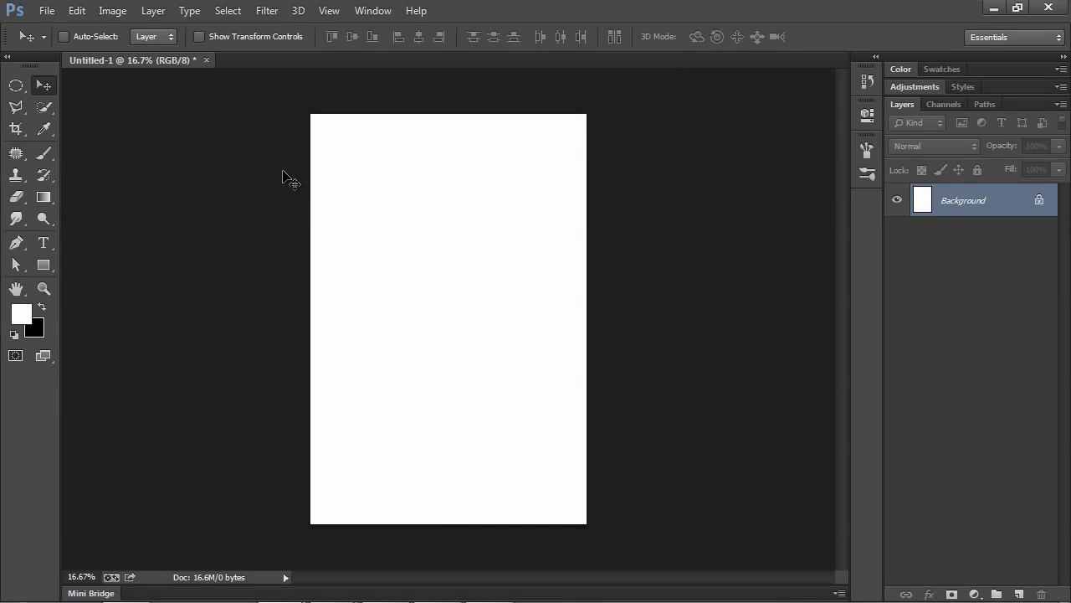
Check the blank document's width, height and resolution in the Image Size settings, with the dimensions shown in pixels.
click(112, 11)
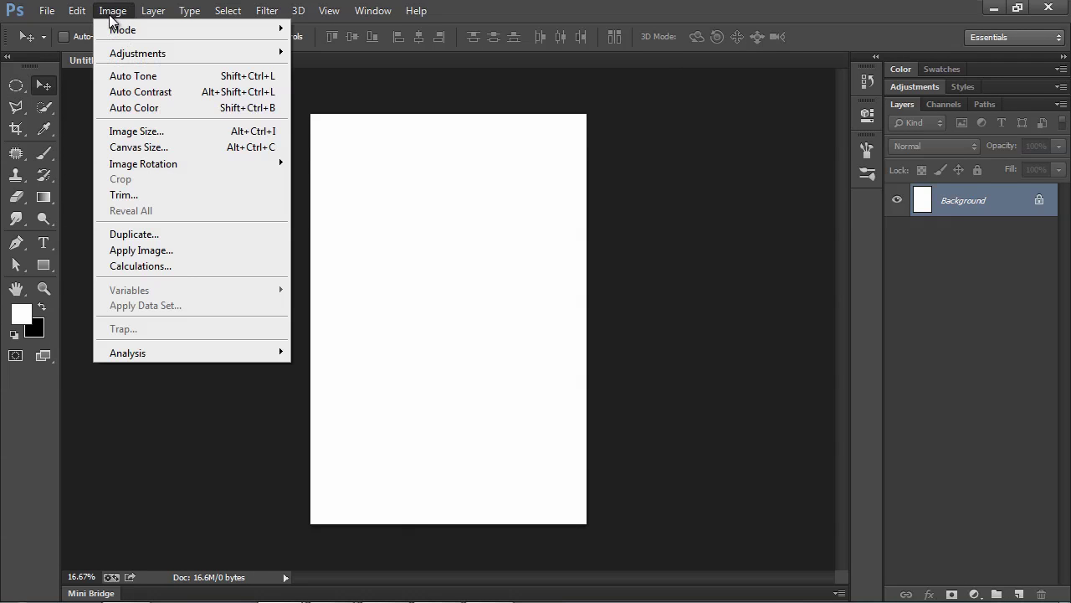
click(128, 138)
click(715, 209)
click(703, 225)
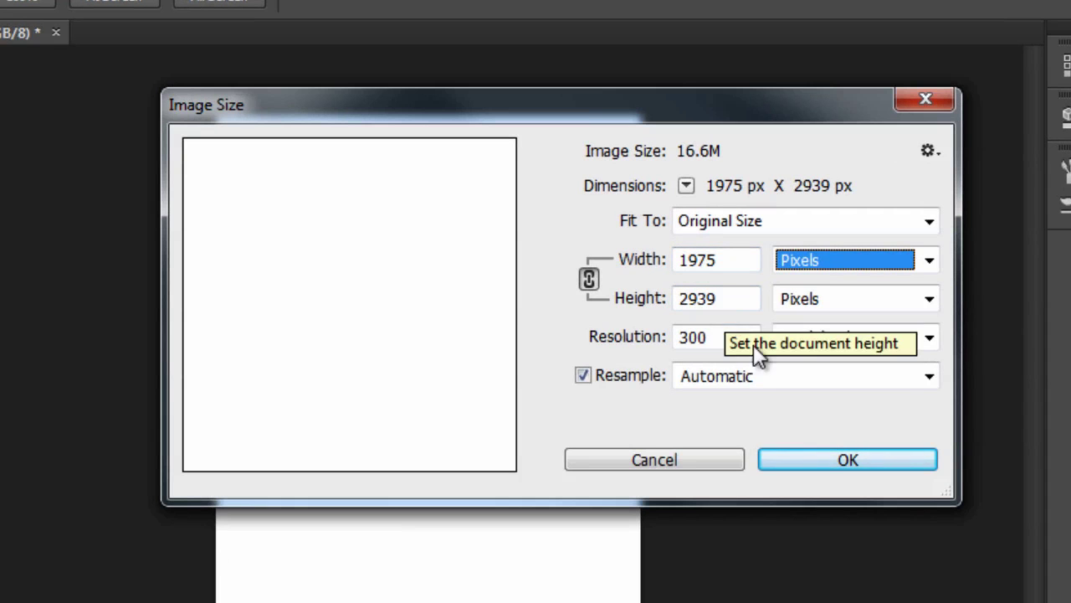
click(820, 456)
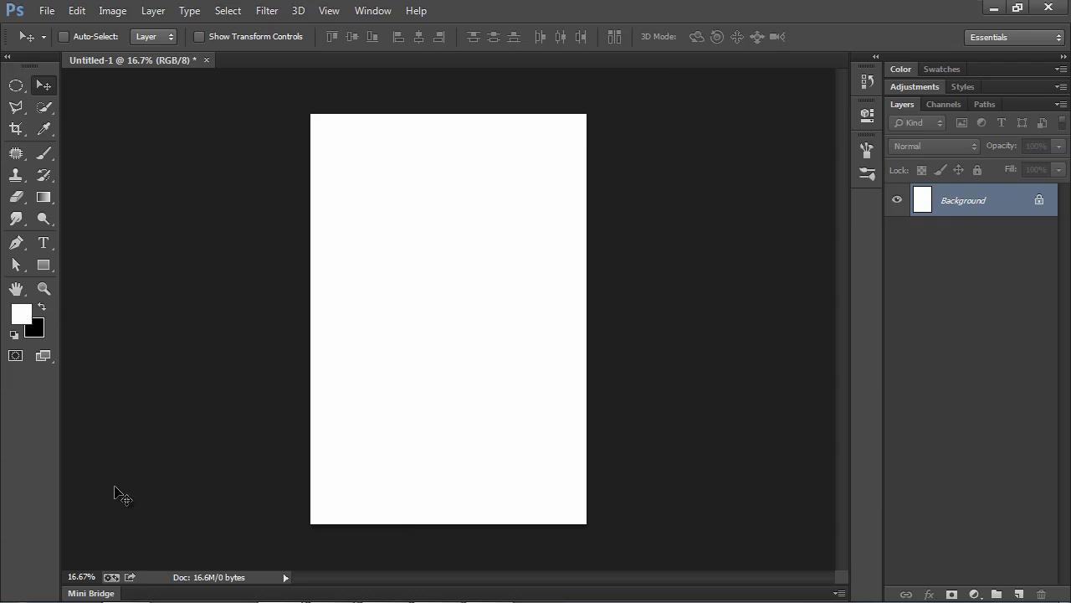
Open DSC_0680.JPG from the photos folder and copy the cityscape into the Untitled-1 document as a new layer.
click(92, 593)
drag(272, 594, 352, 598)
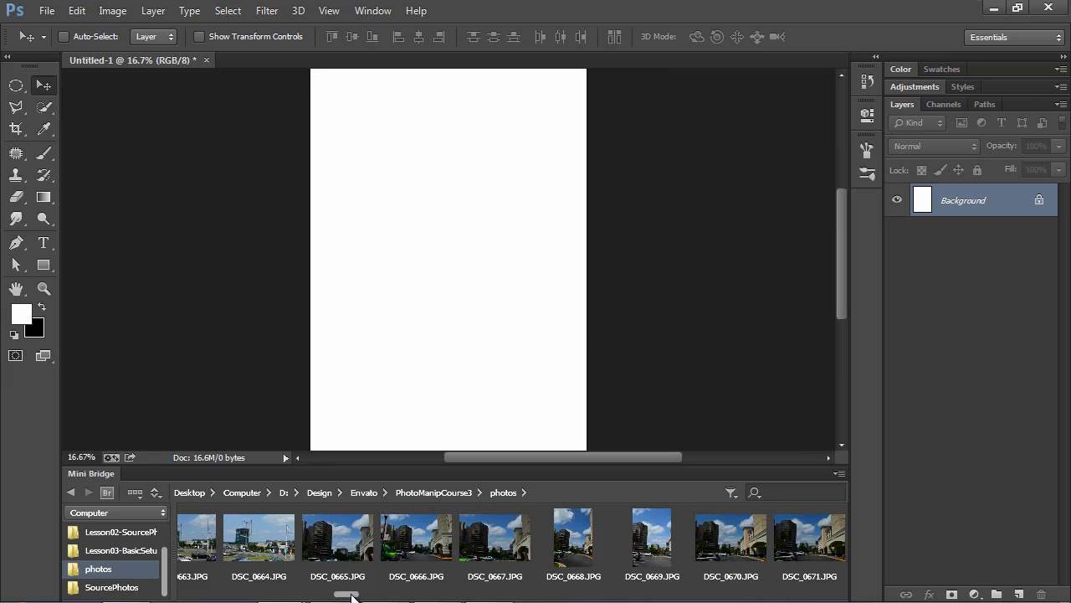
drag(352, 597, 390, 597)
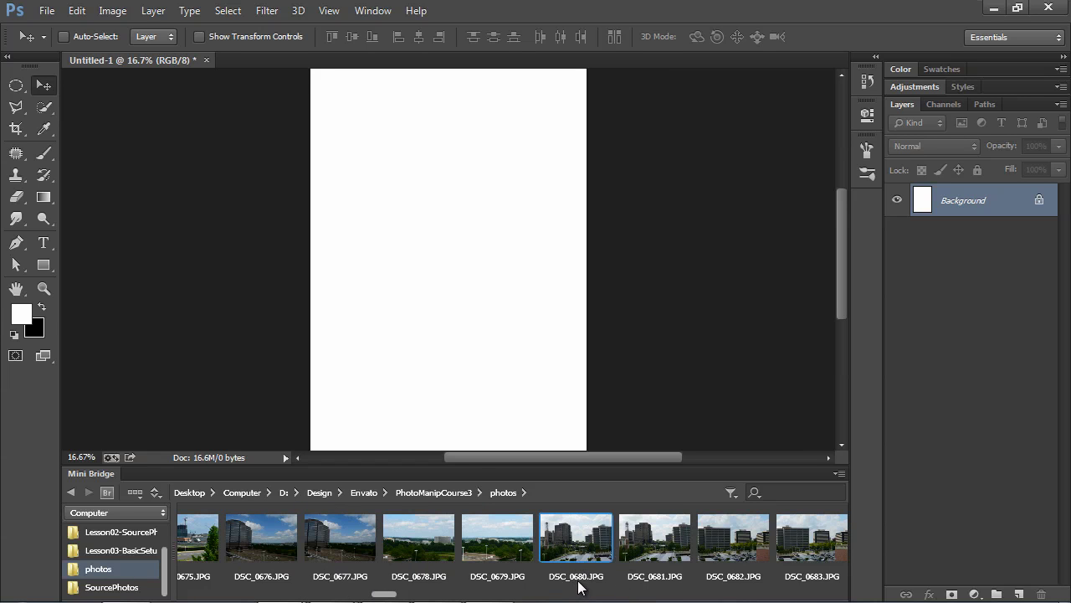
double_click(583, 549)
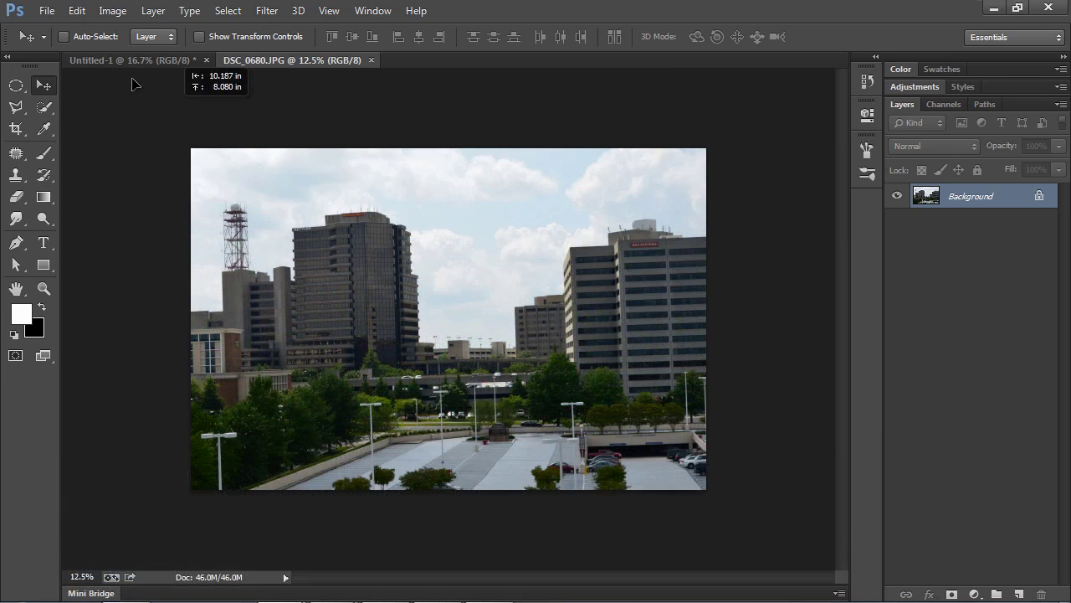
click(122, 66)
drag(122, 66, 471, 358)
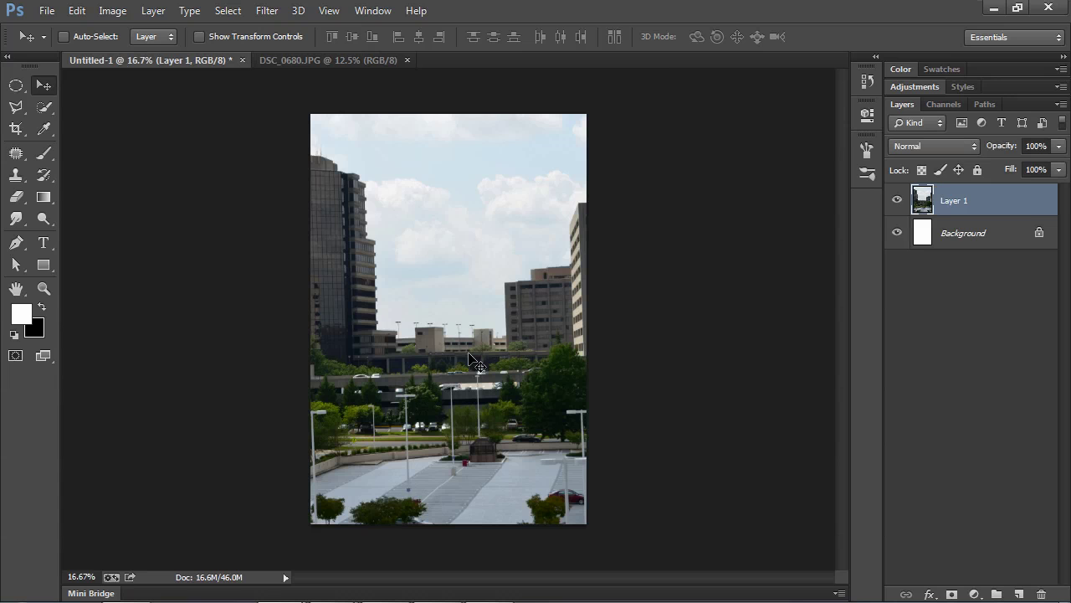
Show the rulers and place a horizontal guide at about 6 in and a vertical guide at about 1.5 in.
key(ctrl+r)
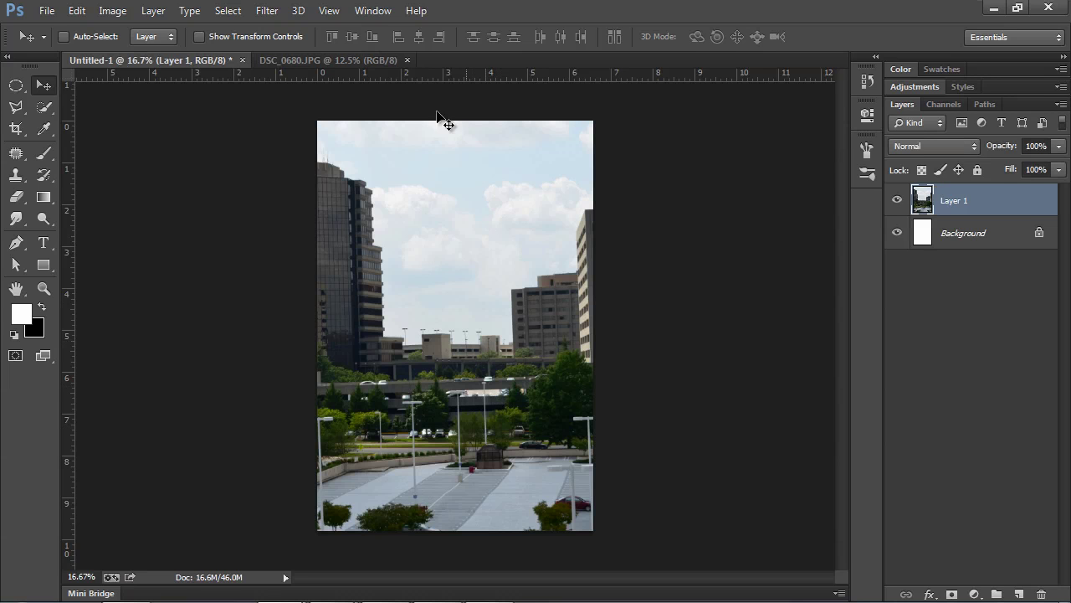
drag(429, 72, 462, 378)
drag(70, 373, 382, 360)
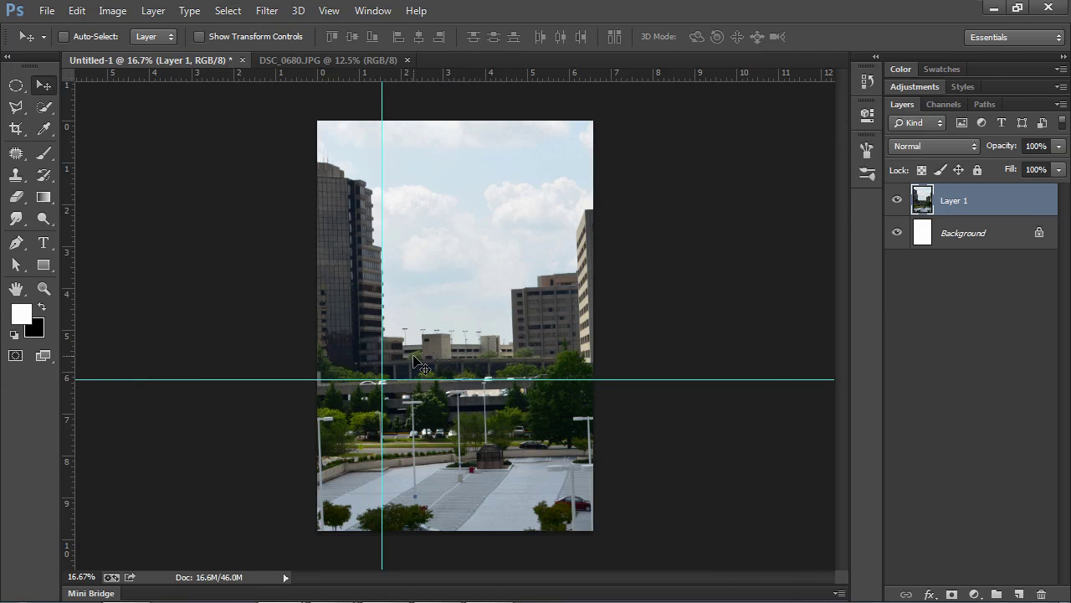
Free-transform the cityscape layer by rotating it slightly clockwise, adjusting its upper-right corner and shifting it to line up with the guides.
key(ctrl+t)
drag(797, 552, 792, 560)
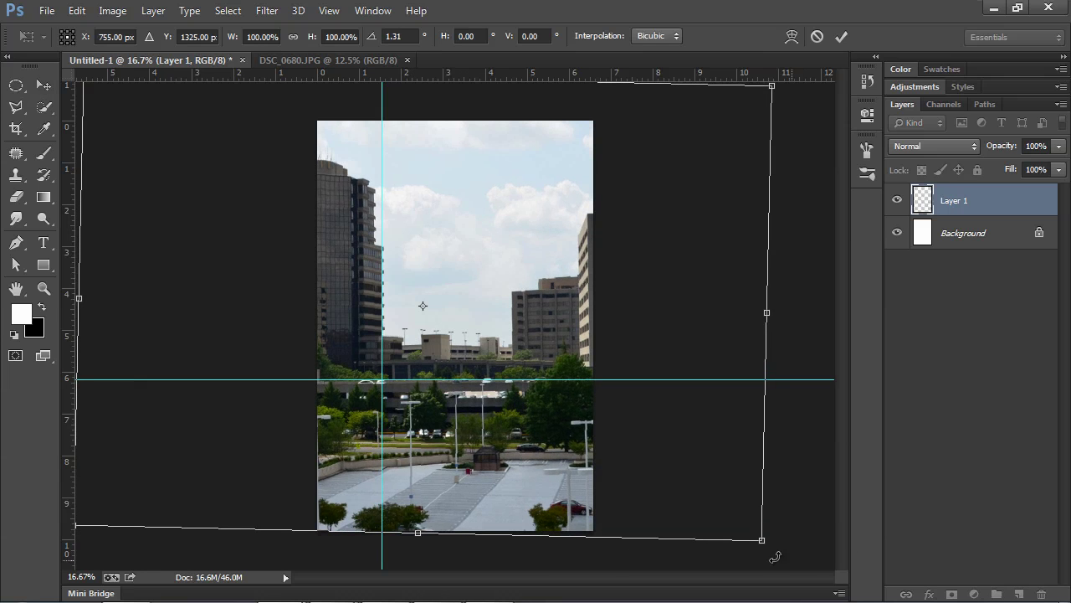
drag(771, 86, 742, 110)
mouse_move(454, 289)
mouse_down()
mouse_move(474, 291)
mouse_move(473, 281)
mouse_up()
key(Return)
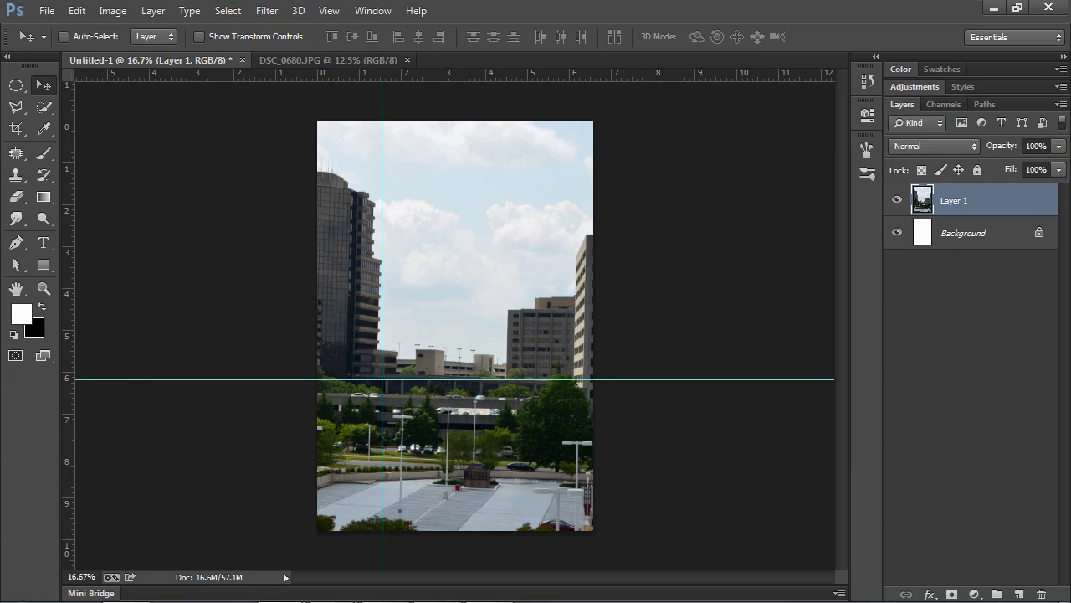
Using the Crop tool's thirds overlay, place guides along its upper horizontal and both vertical lines, and commit the crop at the full canvas size.
click(16, 128)
click(368, 170)
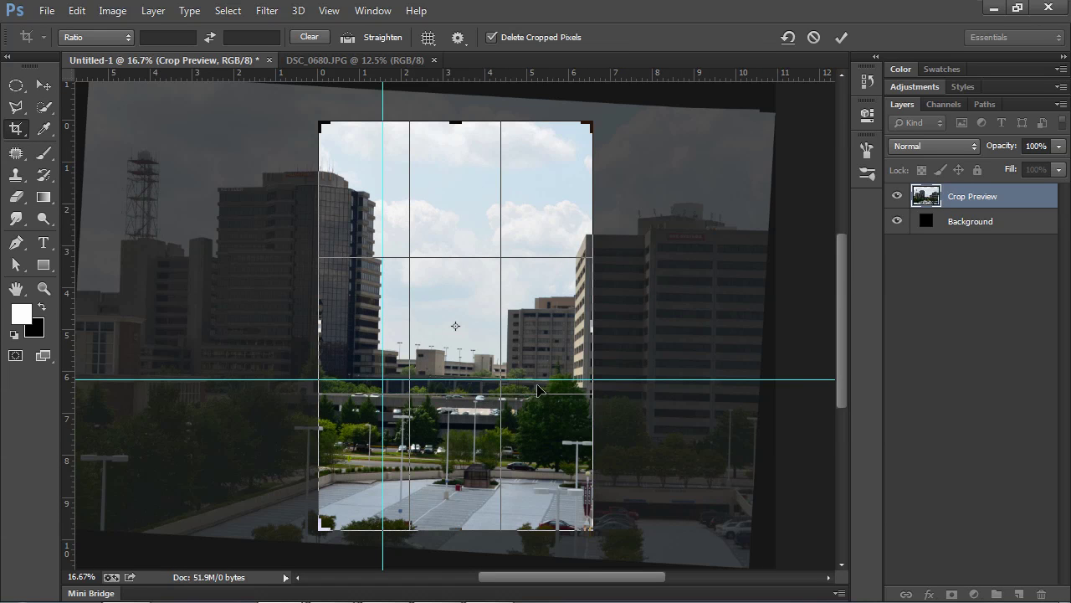
drag(438, 76, 457, 256)
drag(500, 78, 519, 380)
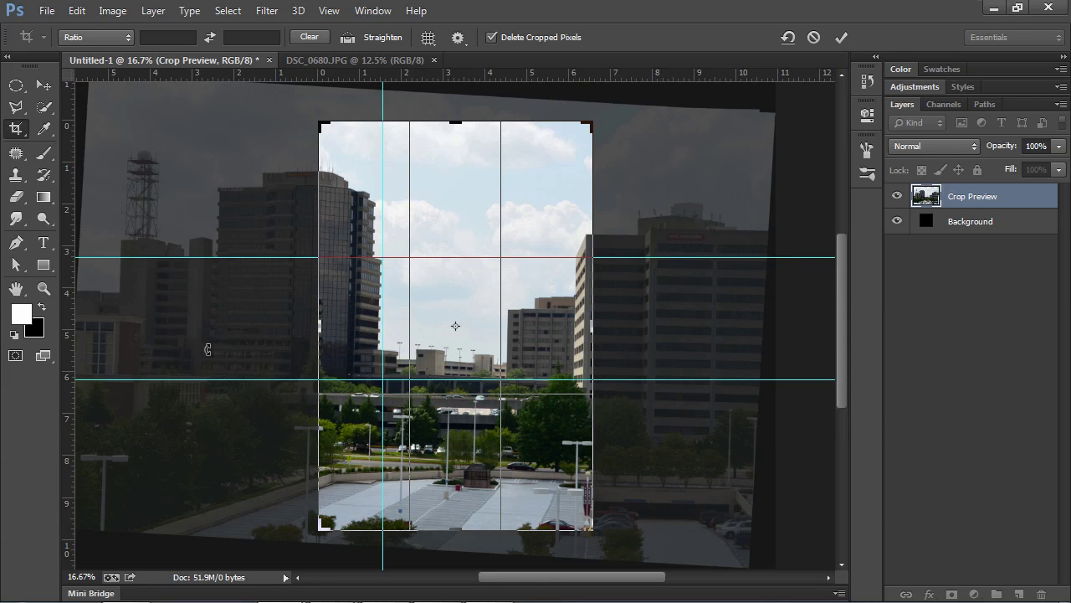
drag(71, 349, 501, 328)
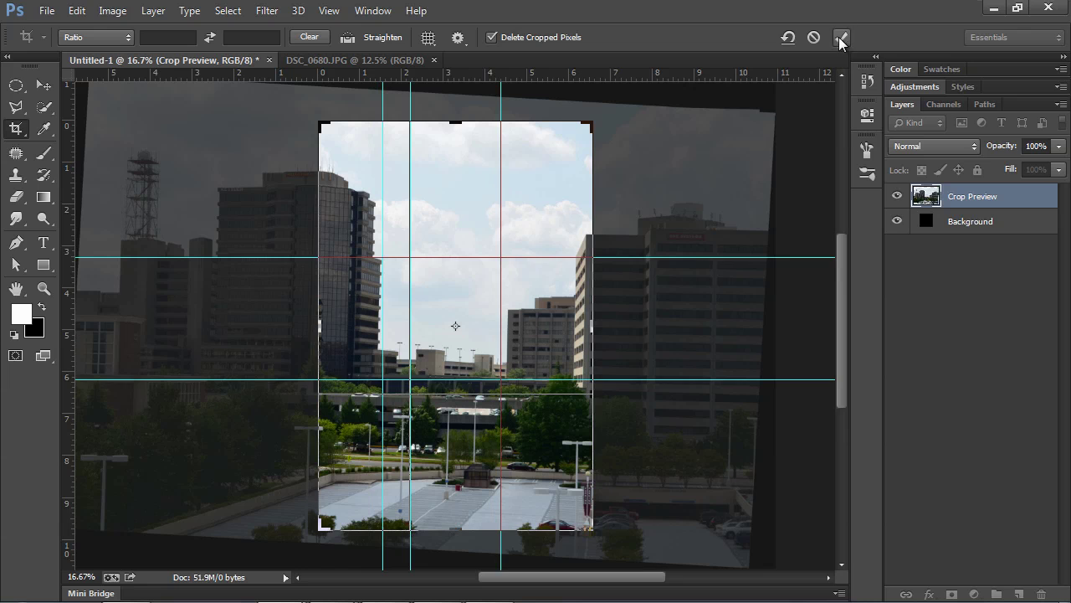
click(841, 38)
Open the mannequin photos DSC_0011.JPG and DSC_0018.JPG from the photos folder, and collapse the file browser.
click(90, 592)
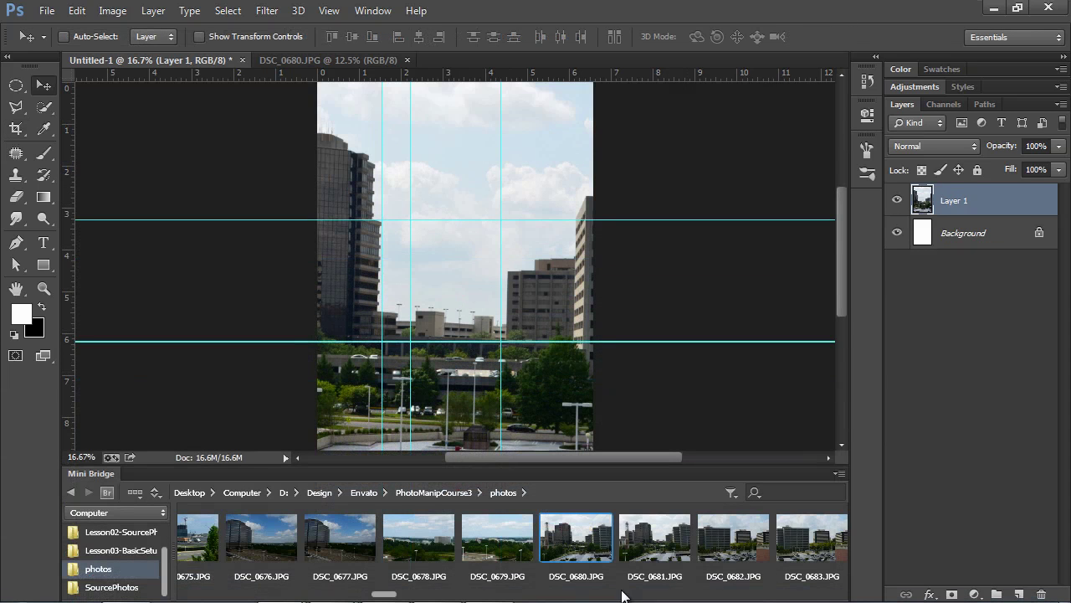
drag(383, 595, 187, 595)
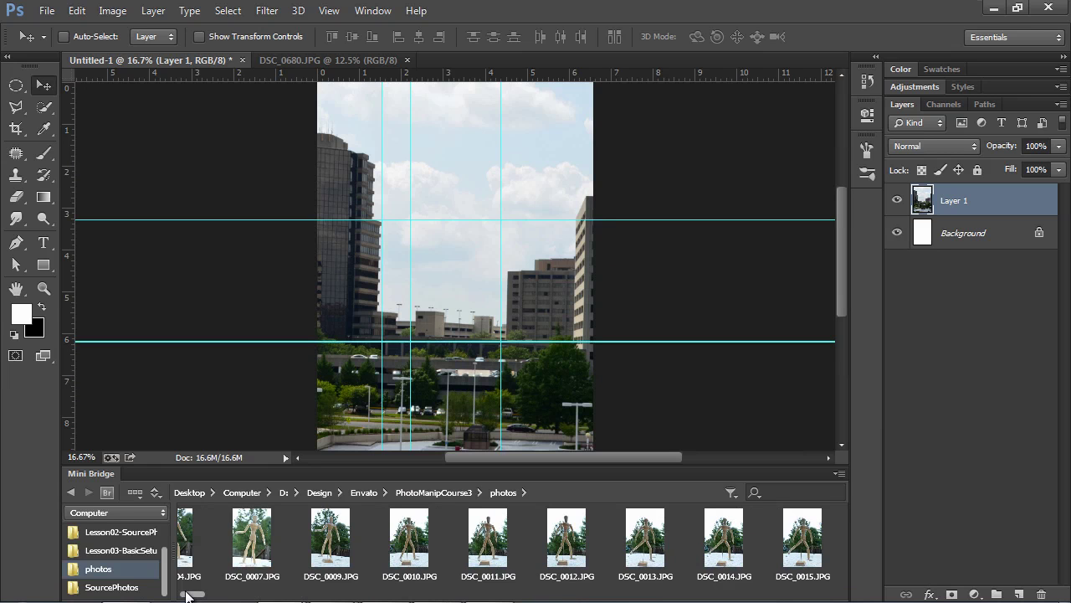
click(490, 546)
double_click(491, 546)
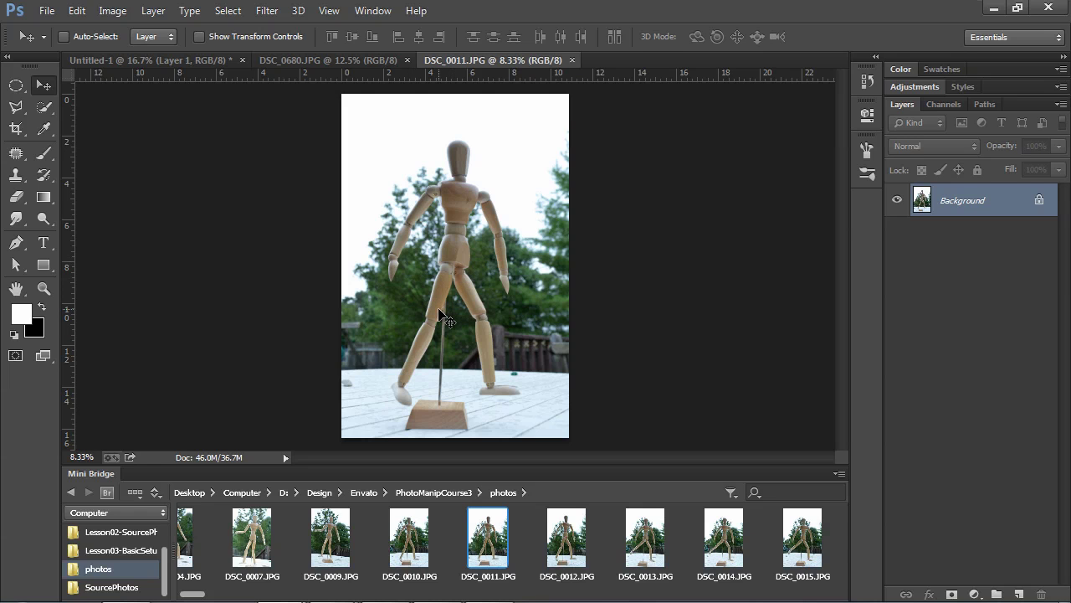
mouse_move(577, 569)
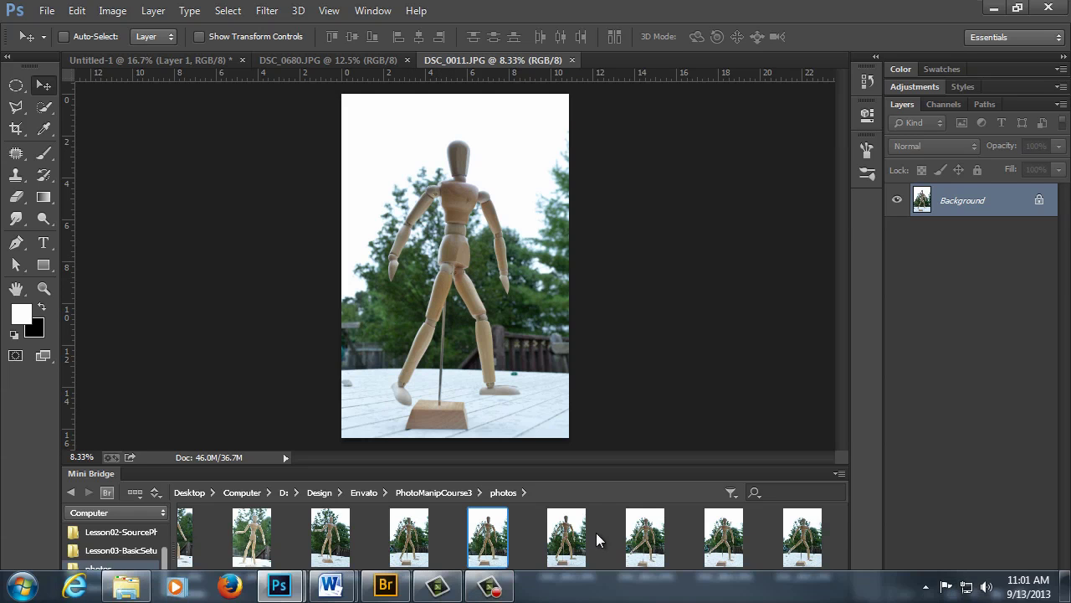
scroll(787, 574, down, 3)
double_click(802, 574)
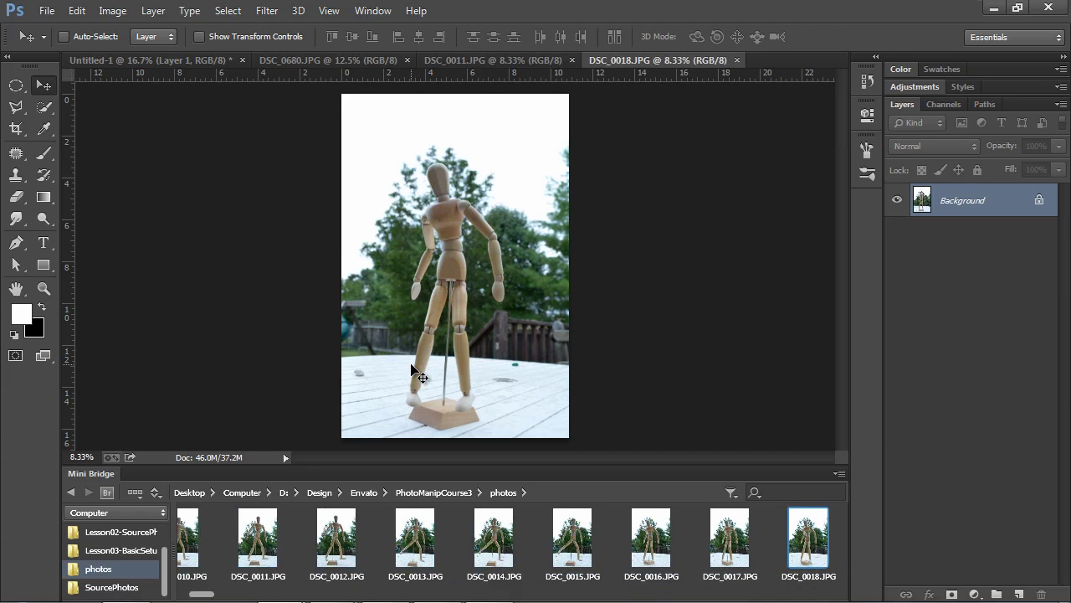
double_click(94, 474)
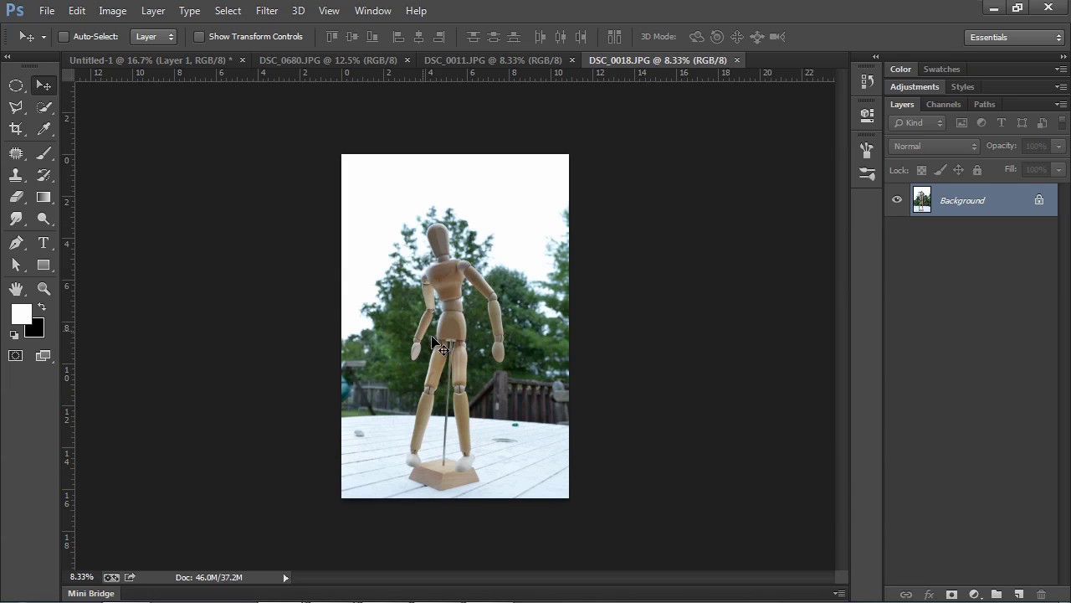
In DSC_0011.JPG, set the Pen tool to draw in Path mode.
click(479, 58)
key(ctrl+plus)
key(ctrl+plus)
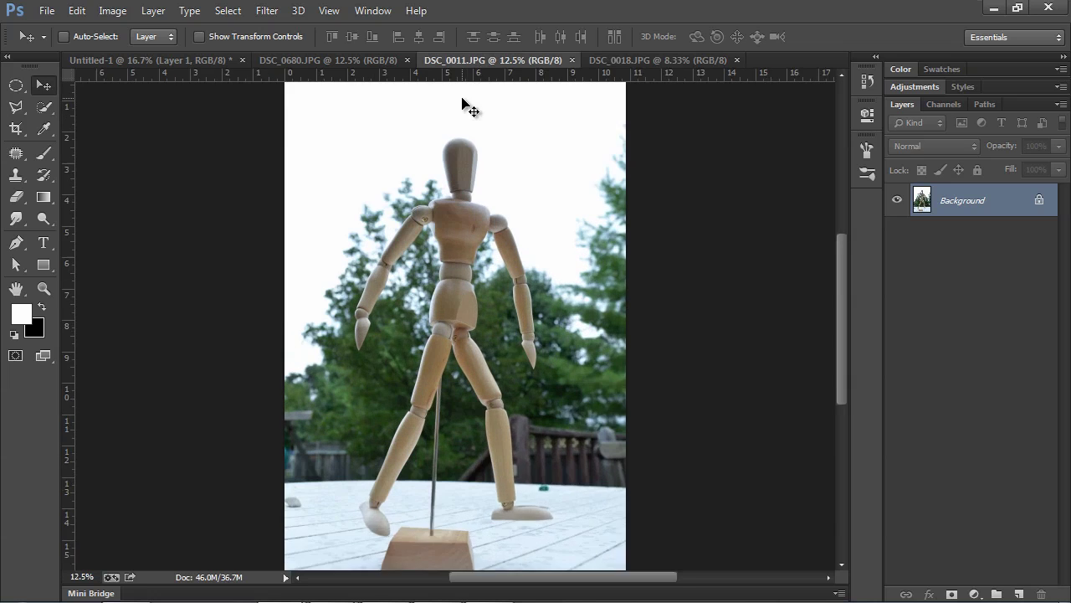
drag(475, 242, 436, 263)
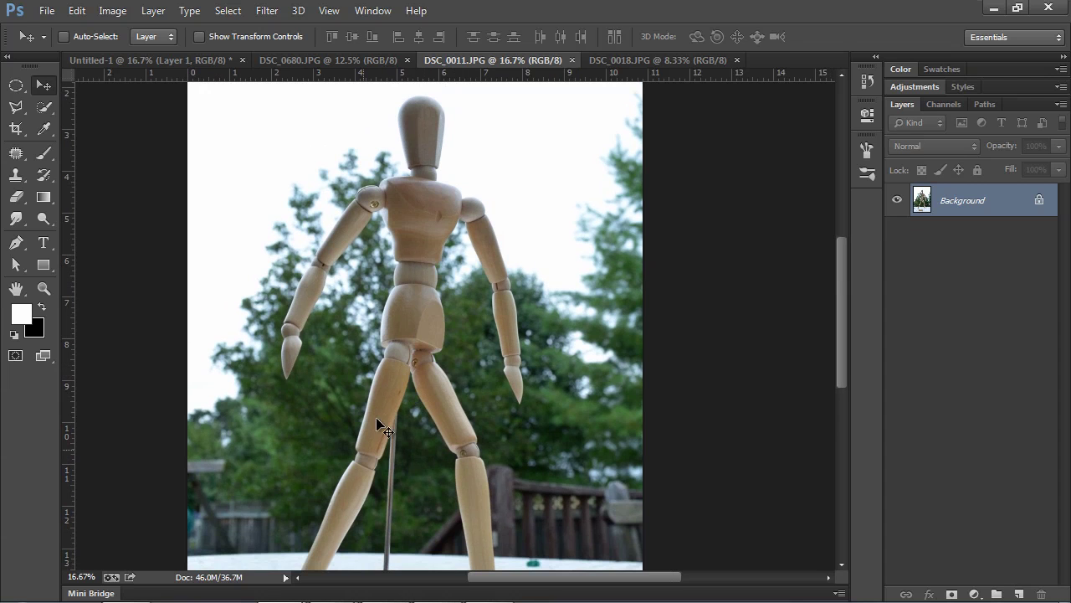
drag(422, 276, 419, 311)
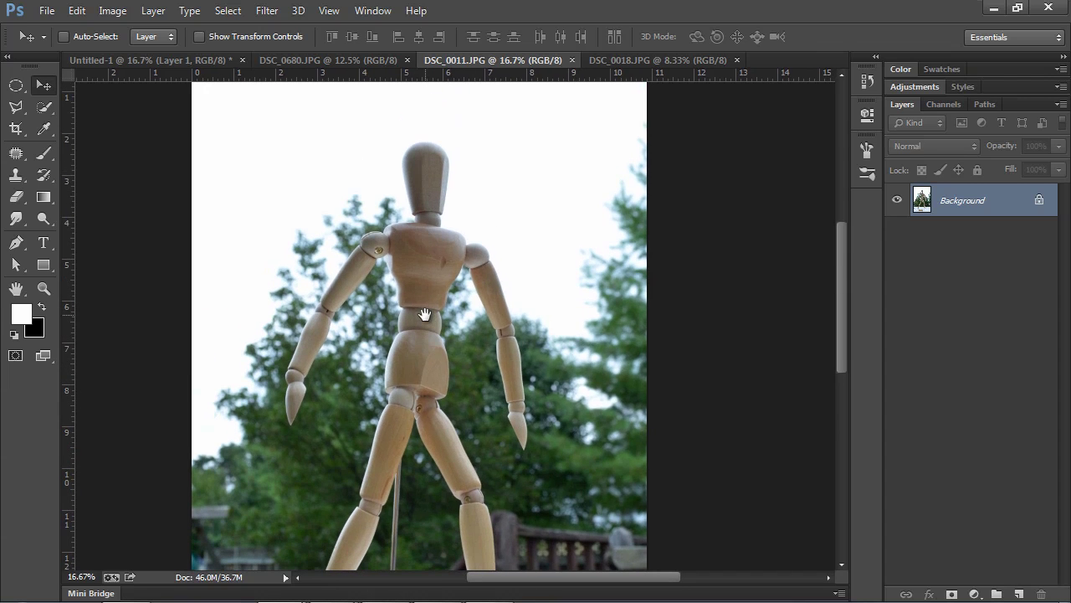
click(18, 246)
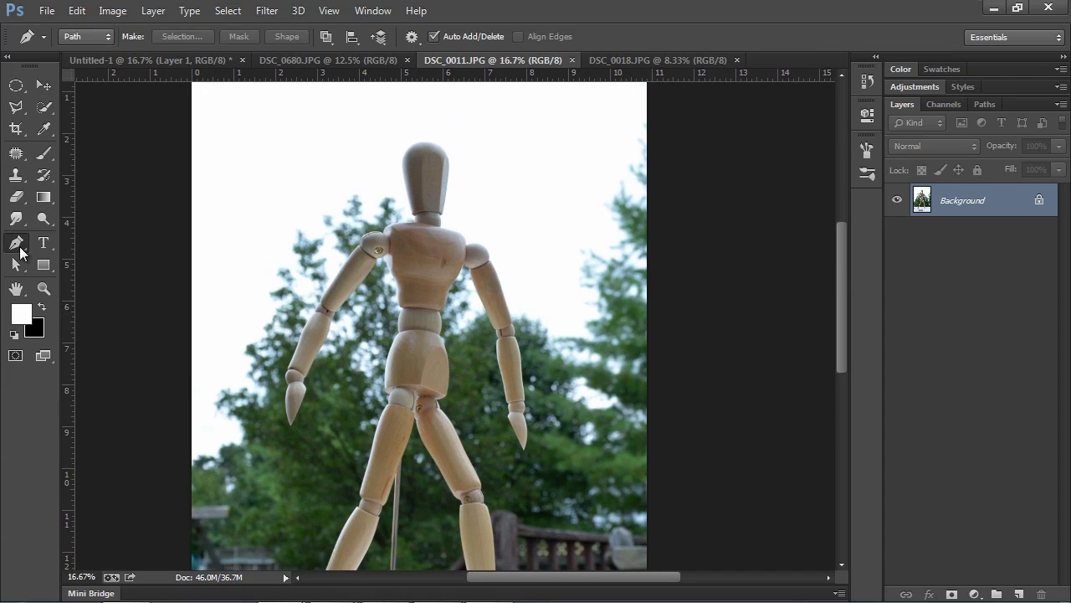
click(91, 37)
click(90, 38)
Trace a path with the Pen tool around the mannequin's outline, starting at the top of the head.
key(ctrl+plus)
key(ctrl+plus)
key(ctrl+plus)
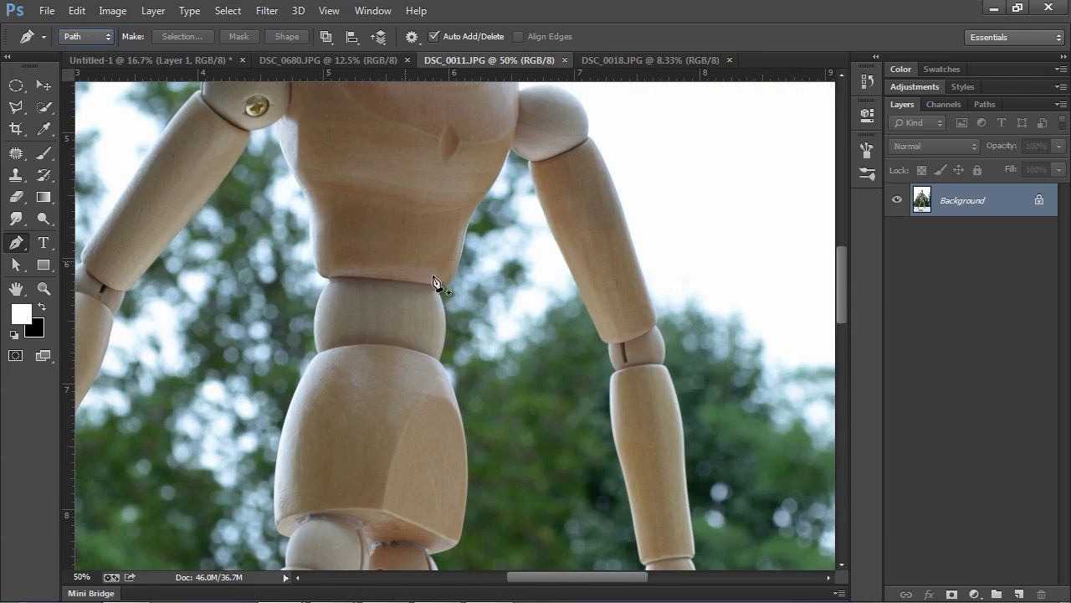
drag(421, 223, 416, 521)
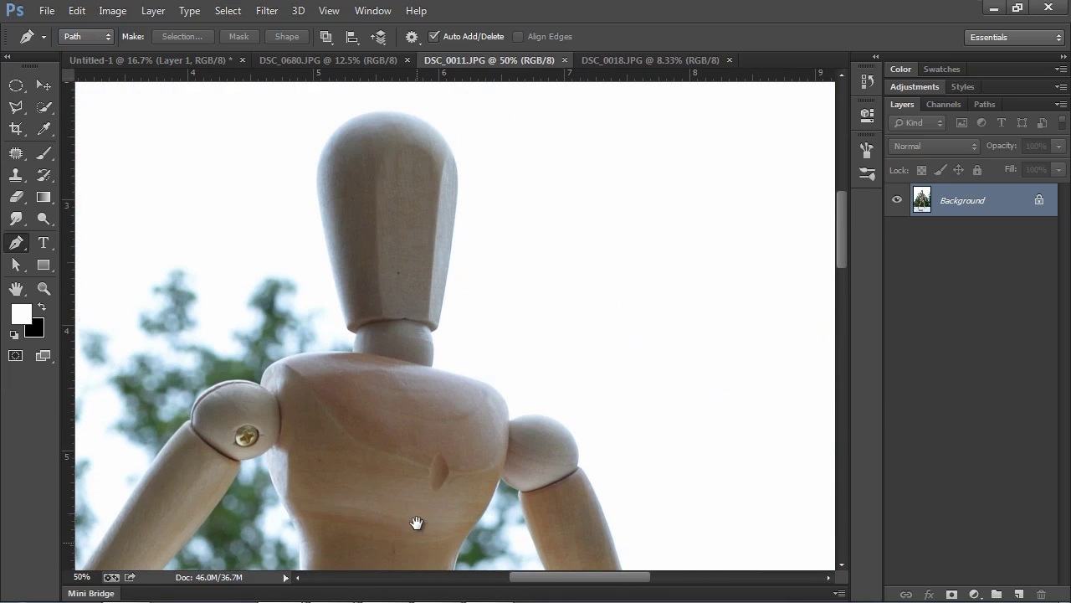
drag(387, 111, 405, 111)
drag(405, 114, 459, 157)
click(326, 37)
click(383, 73)
drag(454, 216, 450, 251)
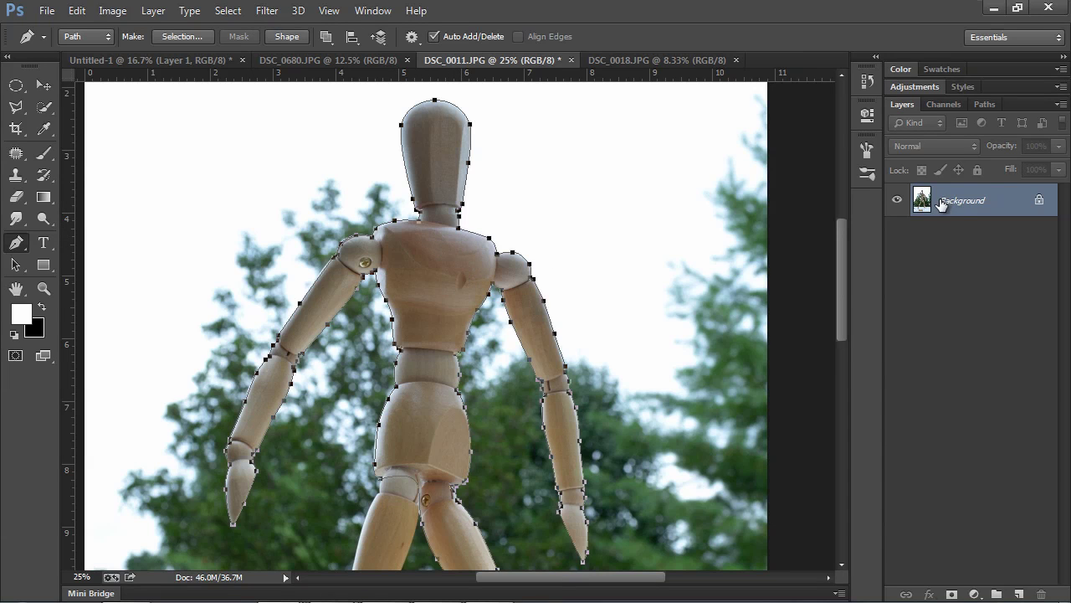
Convert the locked background of DSC_0011.JPG to a layer named Layer 0 and add a vector mask from the current path.
double_click(959, 203)
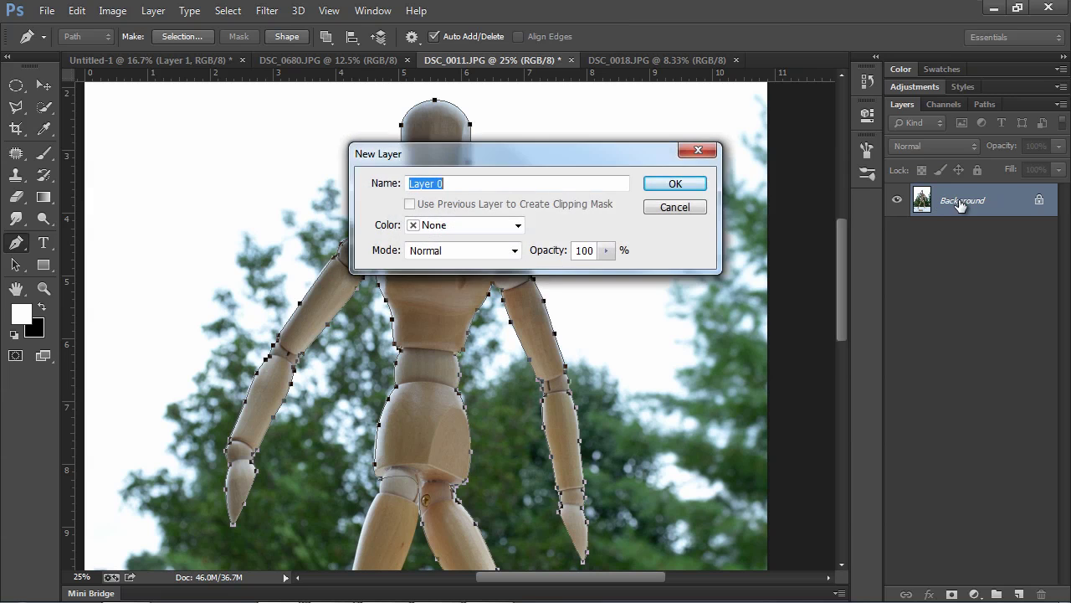
click(690, 186)
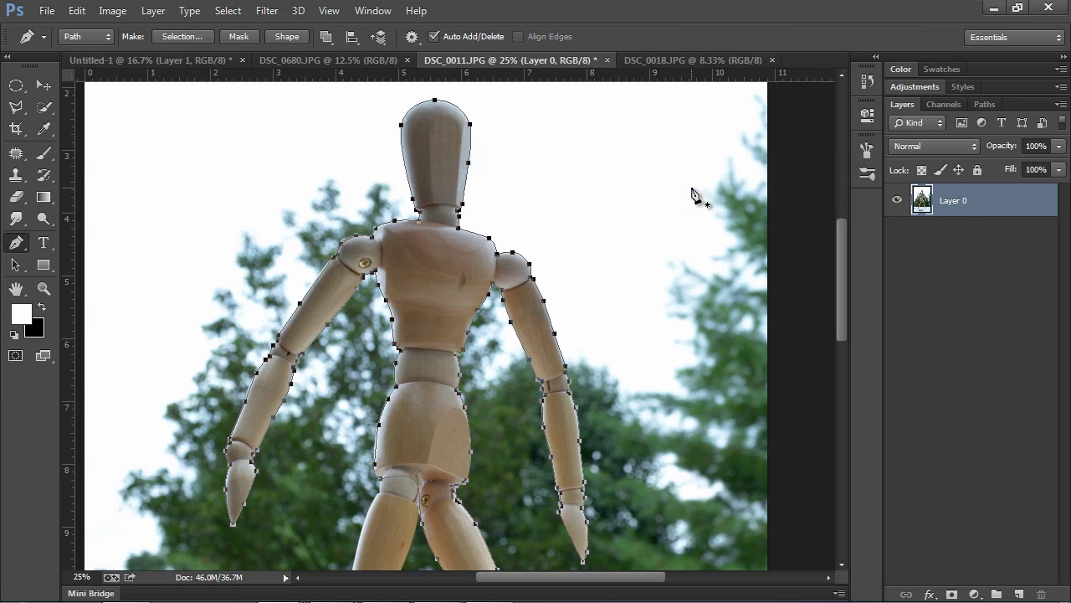
click(158, 13)
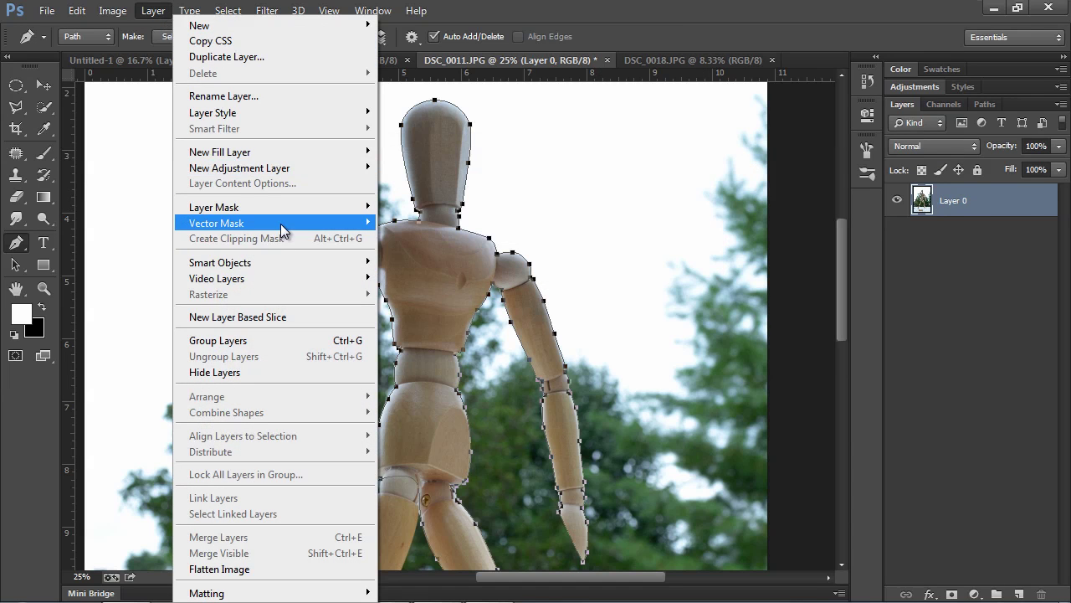
mouse_move(282, 224)
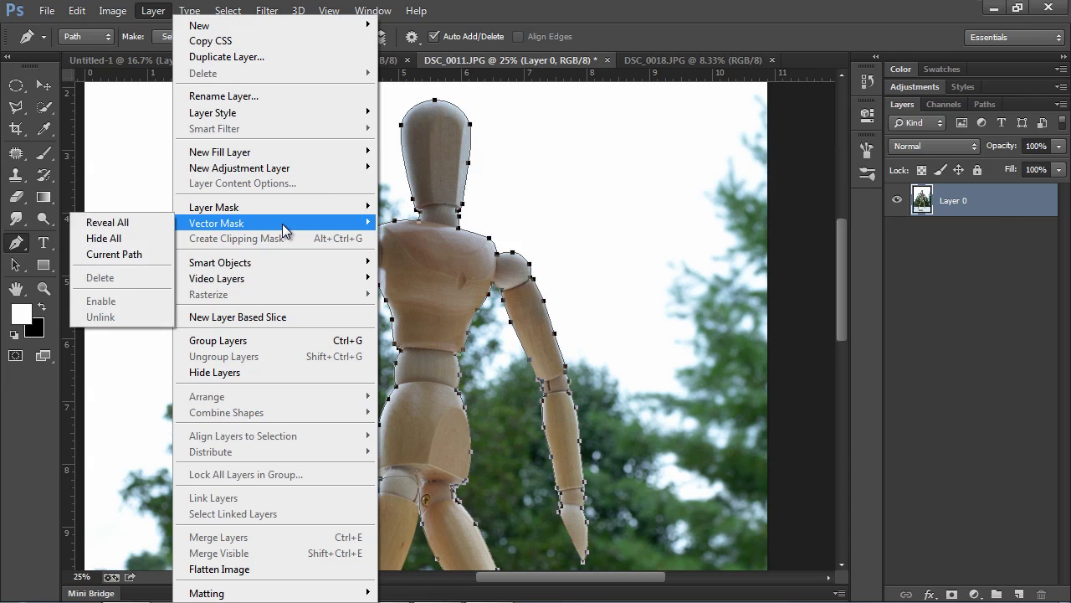
click(140, 265)
key(Escape)
drag(840, 300, 838, 364)
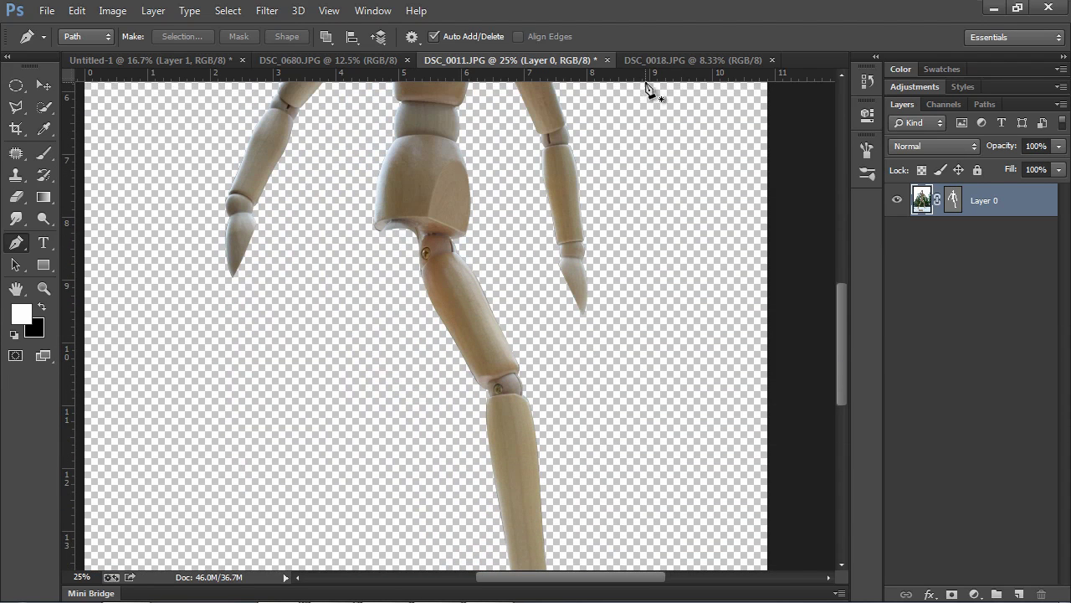
Switch to the DSC_0018.JPG mannequin photo and examine the figure's legs up close.
click(674, 60)
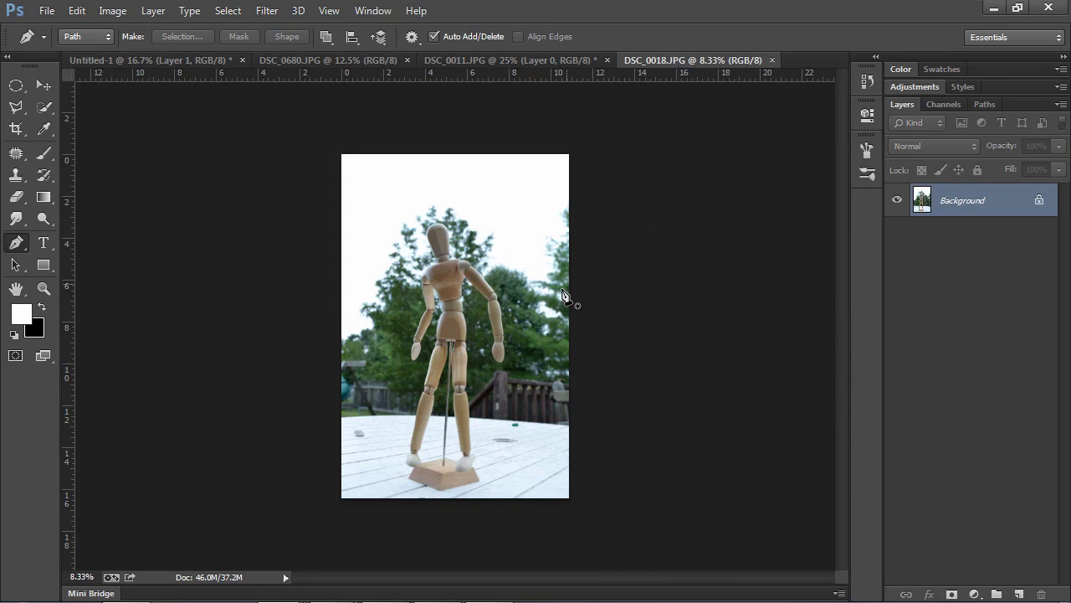
key(ctrl+plus)
key(ctrl+plus)
key(ctrl+plus)
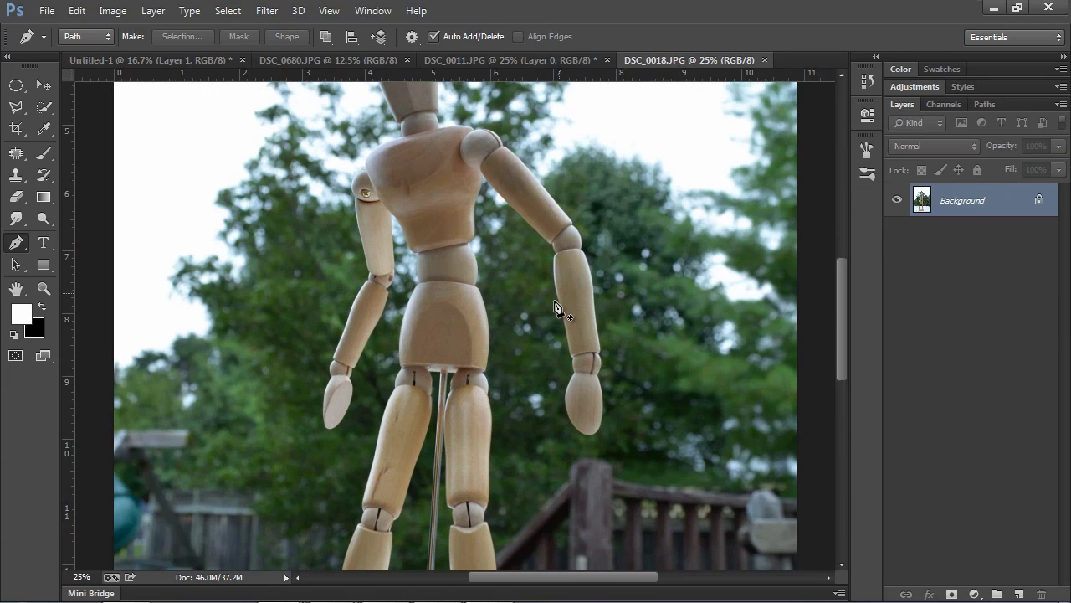
drag(457, 435, 494, 222)
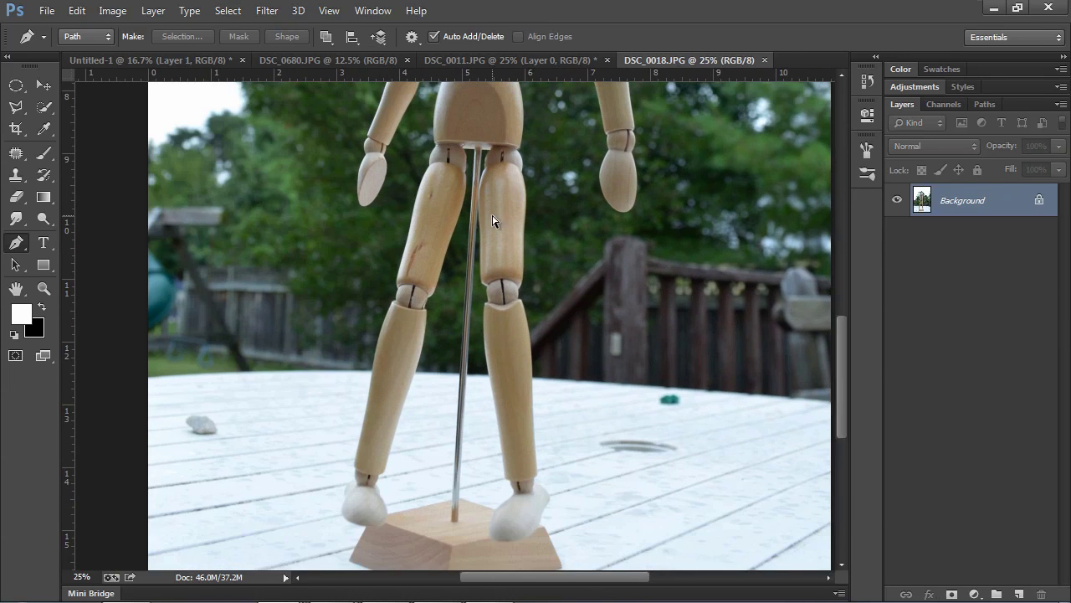
key(ctrl+plus)
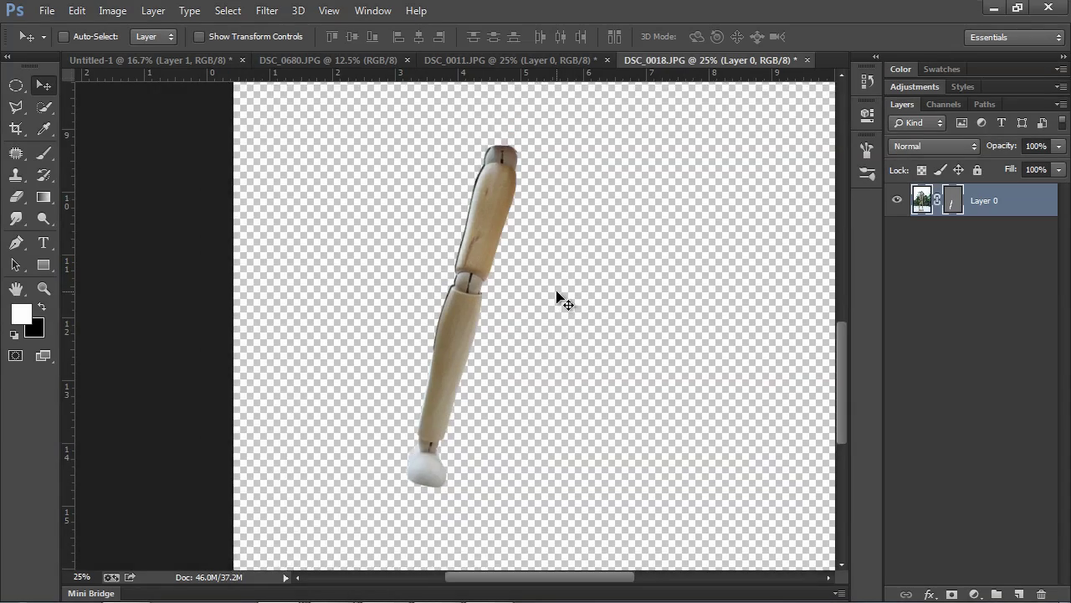
Bring the masked leg from DSC_0018.JPG into DSC_0011.JPG as the mannequin's missing leg and free-transform it to fit the hip.
key(ctrl+minus)
drag(494, 268, 388, 327)
key(ctrl+minus)
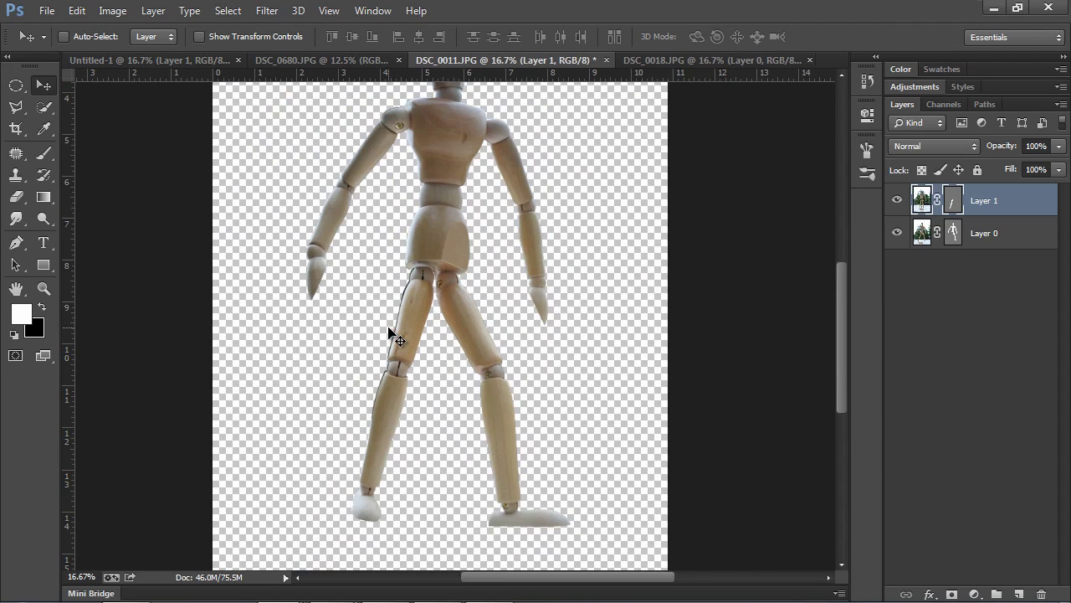
key(ctrl+t)
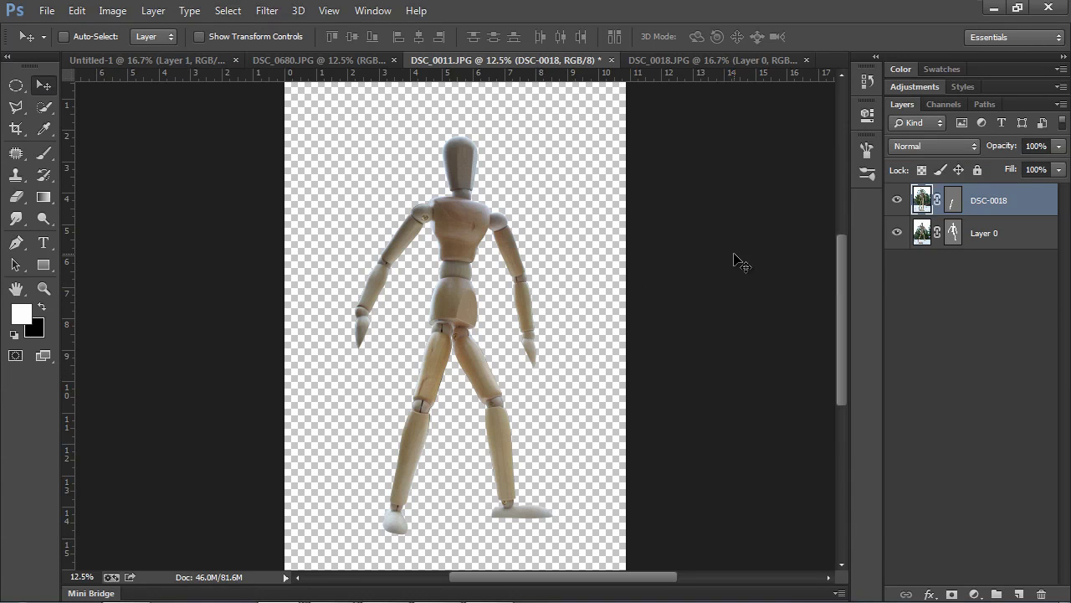
Merge a copy of the DSC-0018 and Layer 0 layers into a new layer and hide the two originals.
shift+click(1003, 241)
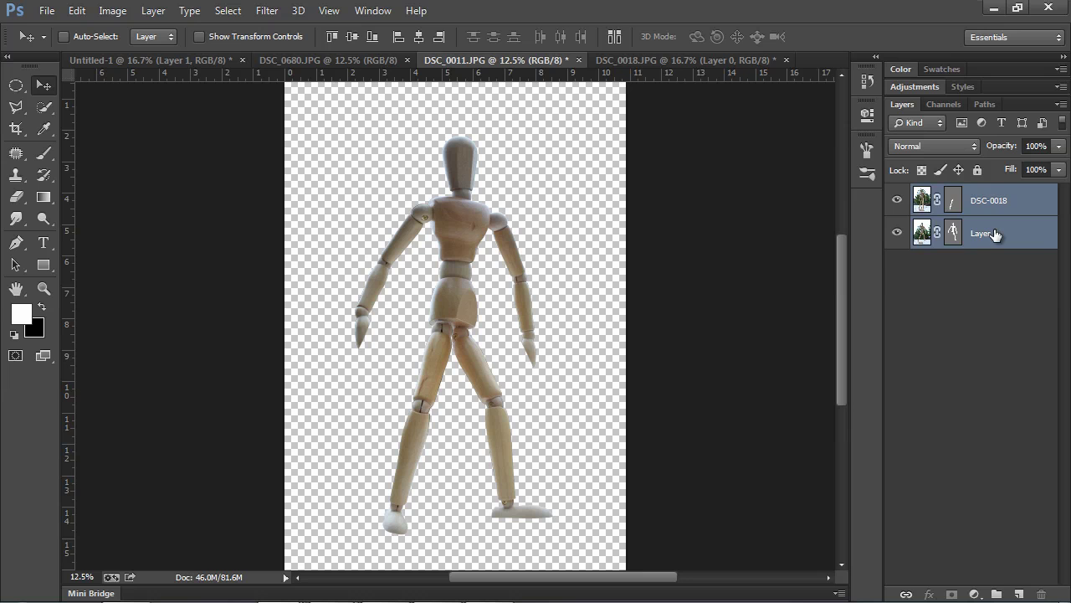
key(ctrl+alt+e)
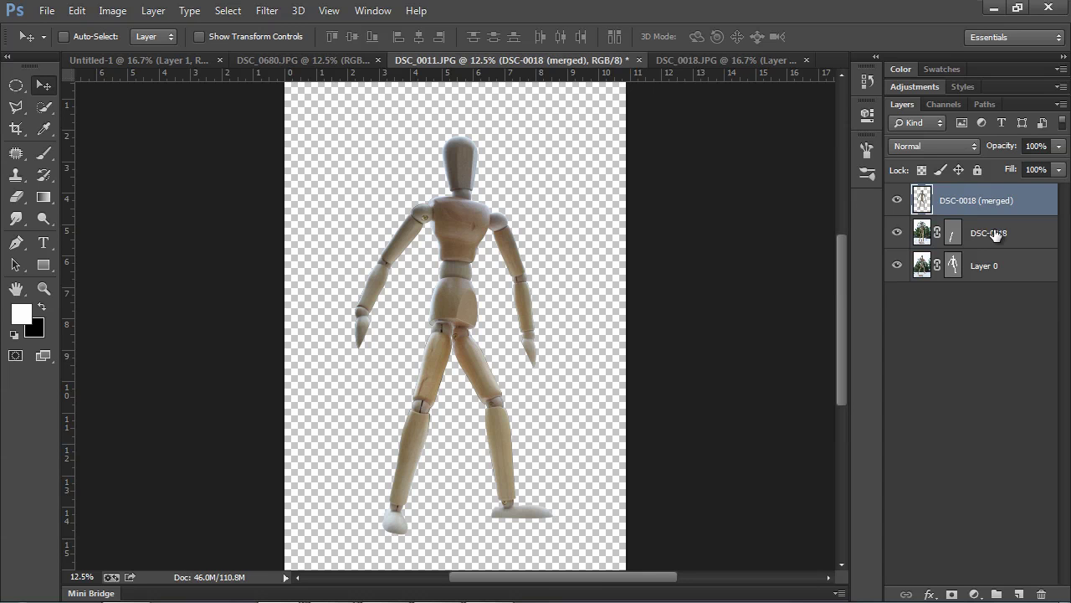
drag(897, 237, 897, 269)
Set up a Surface Blur on the merged mannequin layer with a radius of 15 pixels.
mouse_move(478, 246)
mouse_down()
mouse_move(492, 261)
mouse_move(470, 237)
mouse_move(488, 232)
mouse_up()
key(ctrl+plus)
key(ctrl+plus)
key(ctrl+plus)
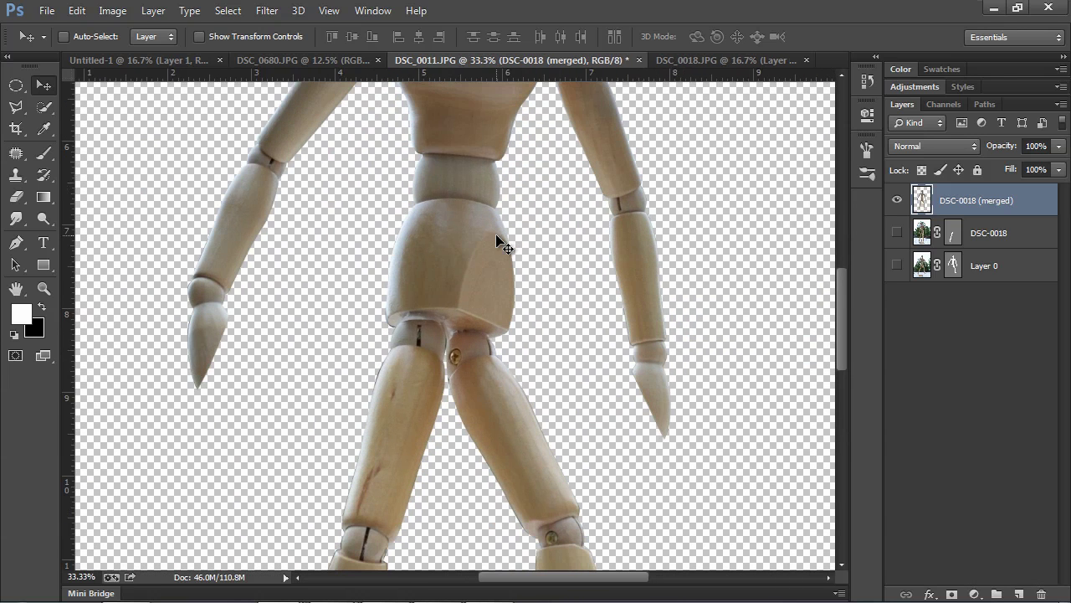
drag(477, 176, 413, 361)
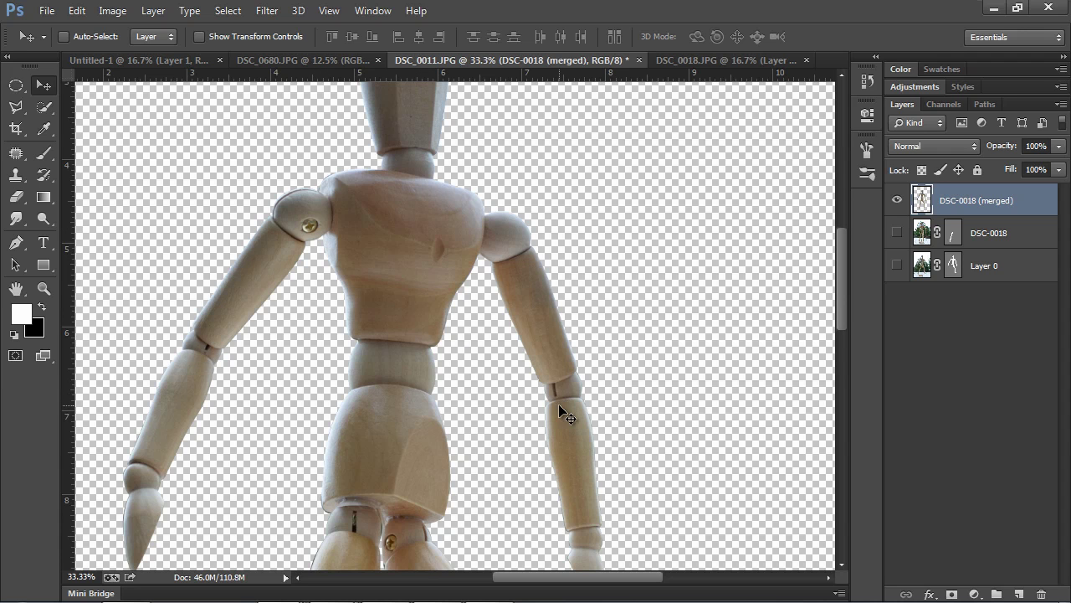
drag(461, 461, 475, 440)
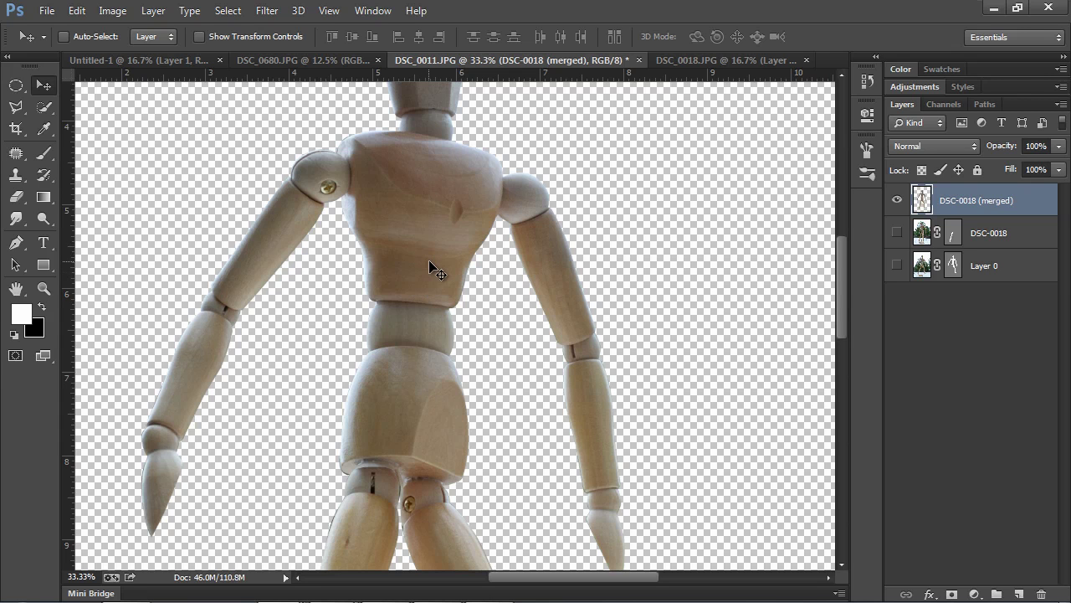
click(268, 10)
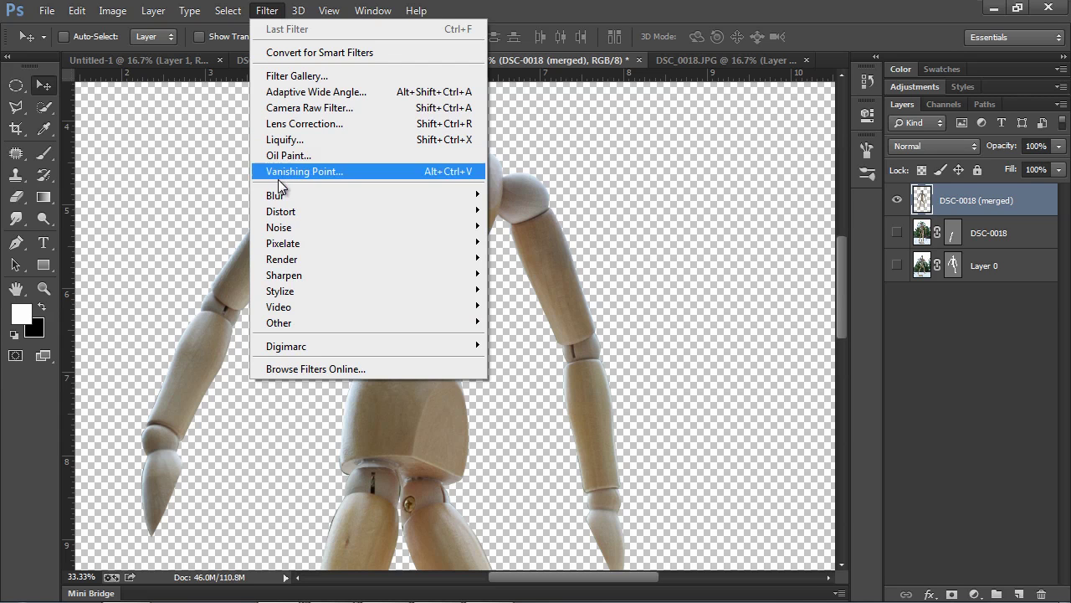
mouse_move(277, 195)
click(190, 407)
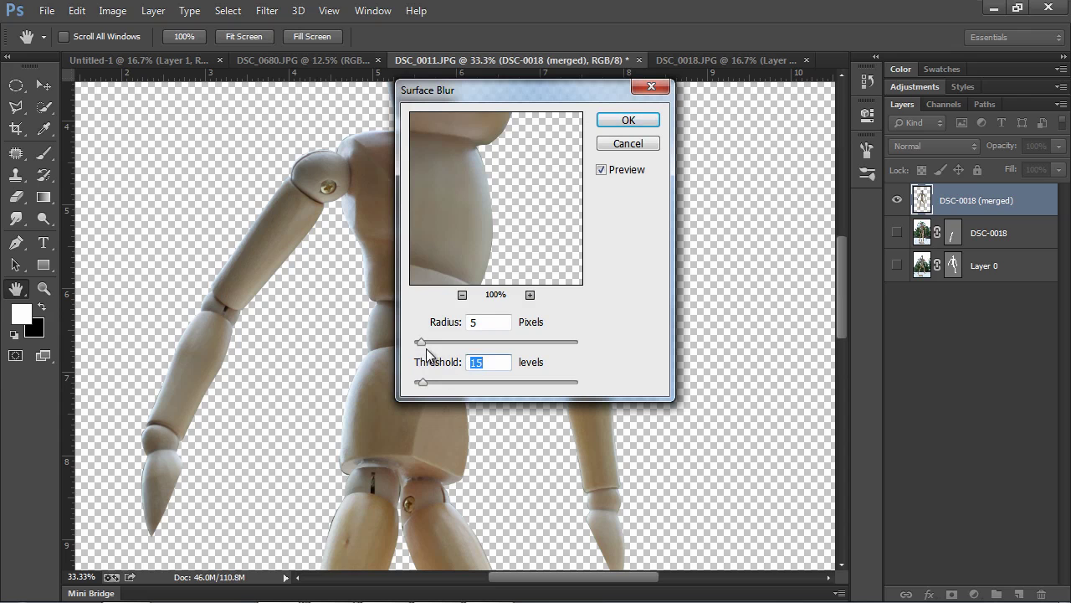
mouse_move(424, 342)
mouse_down()
mouse_move(452, 349)
mouse_move(438, 354)
mouse_up()
Check the Surface Blur preview across the torso at 33% and apply the filter.
drag(477, 192, 568, 278)
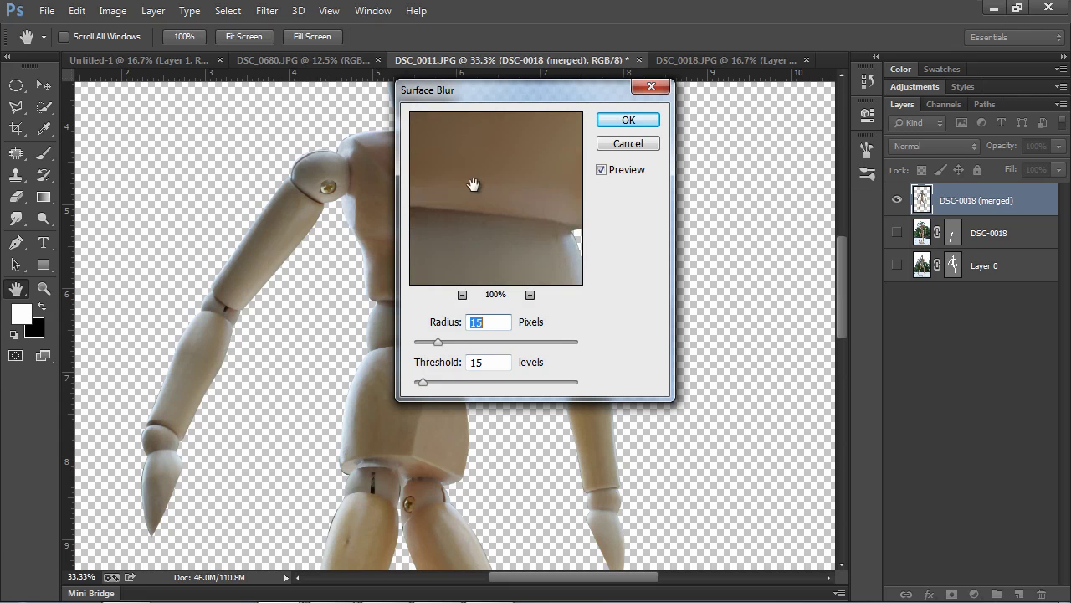
drag(474, 171, 581, 270)
drag(457, 152, 542, 260)
drag(490, 220, 444, 225)
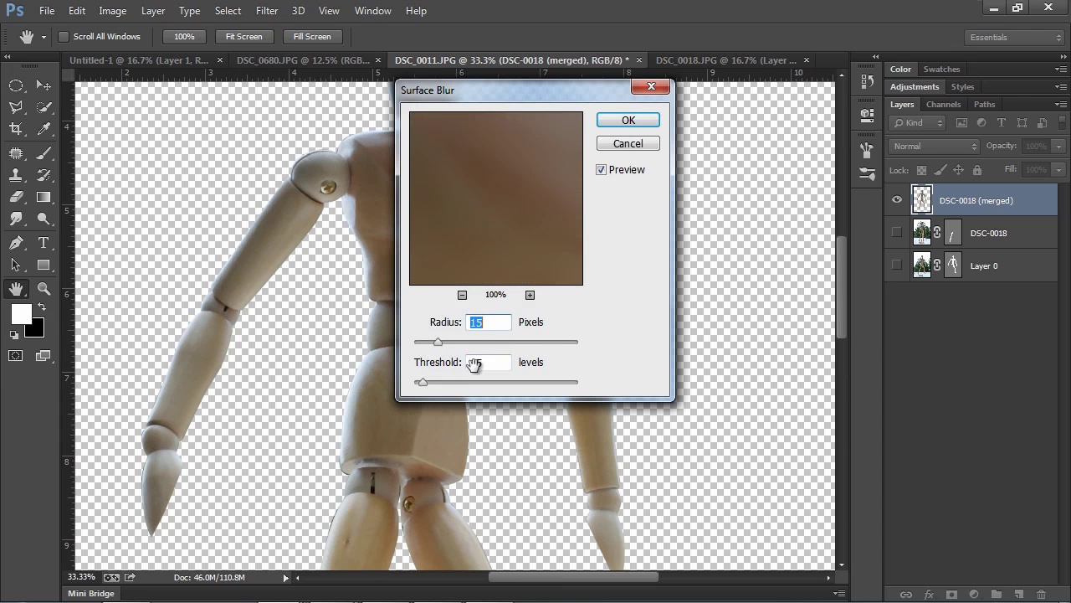
click(462, 295)
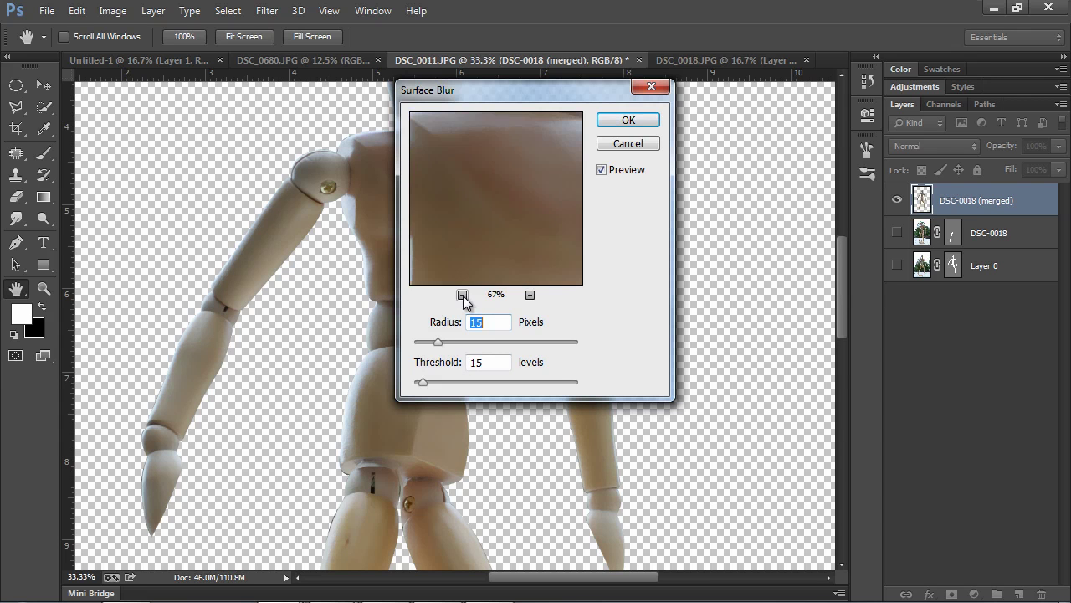
click(462, 295)
click(462, 294)
drag(511, 222, 491, 213)
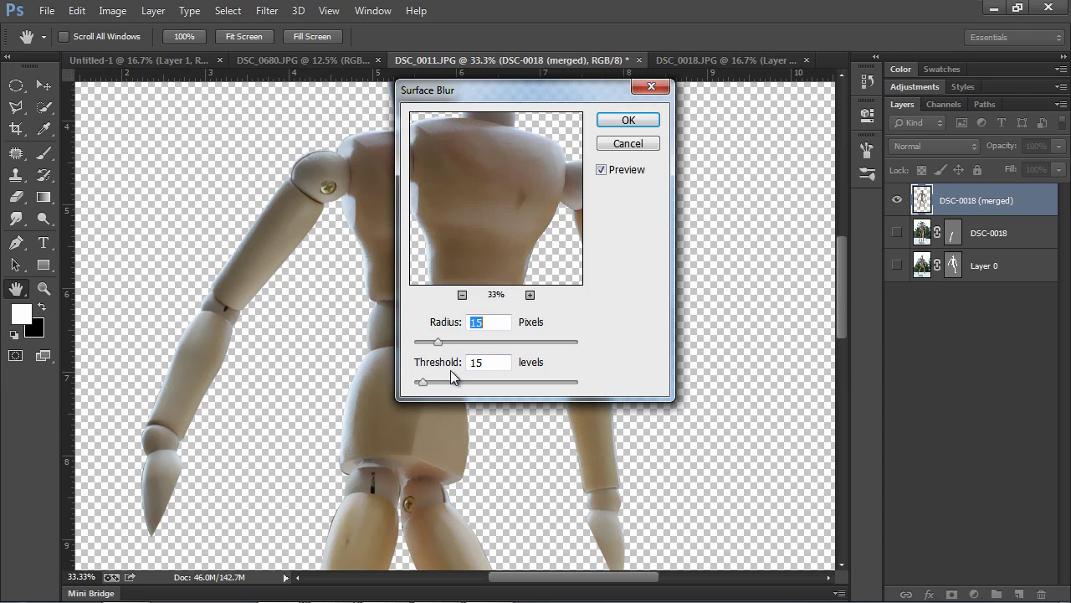
click(630, 123)
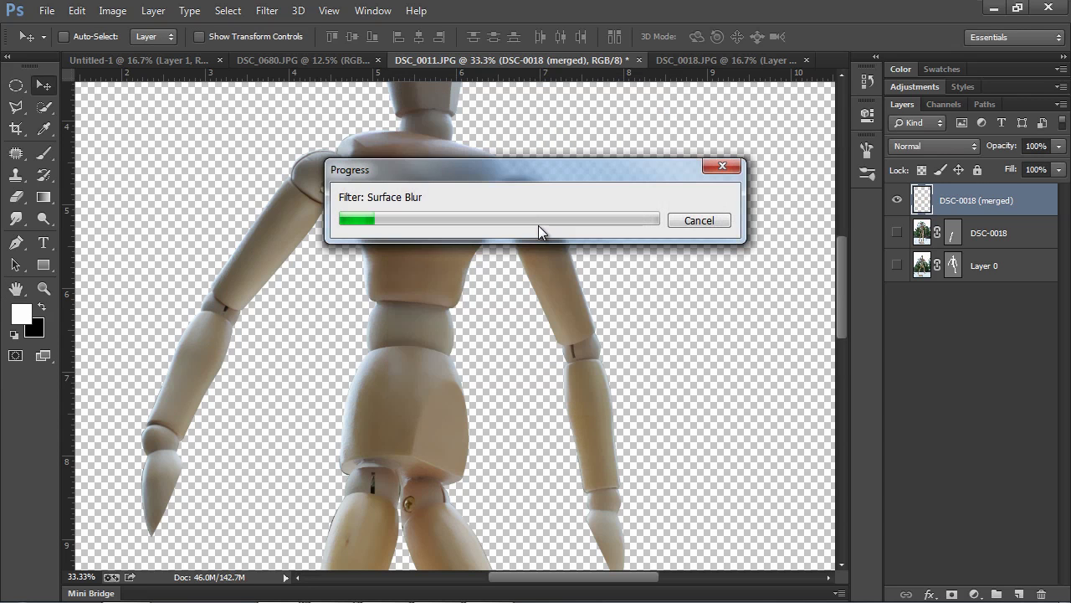
Select the shoulder screw with an elliptical selection, remove it with a Content-Aware fill, and deselect.
key(ctrl+minus)
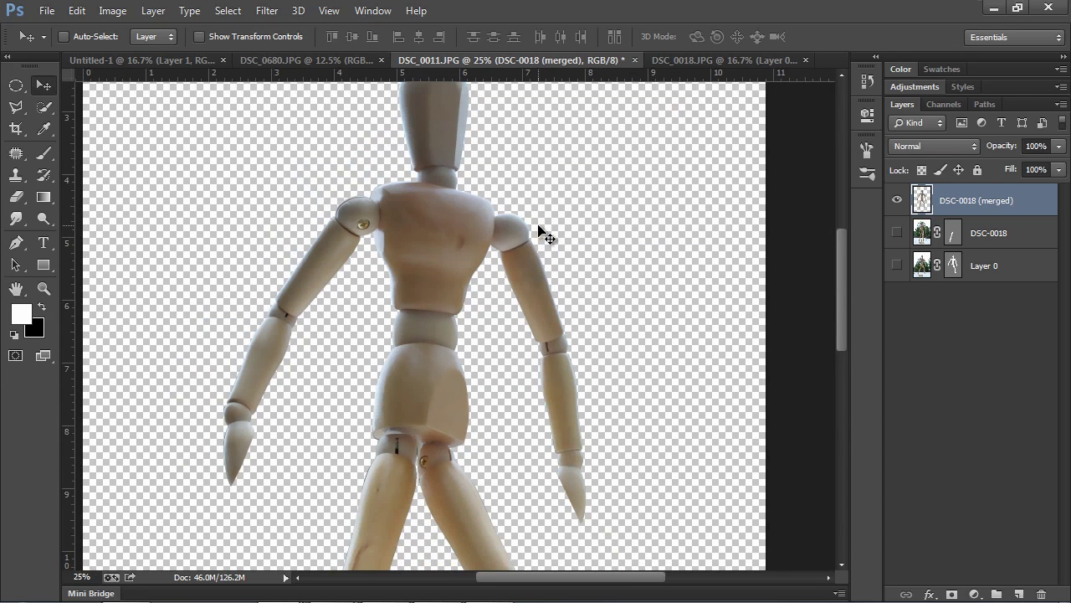
drag(472, 289, 436, 257)
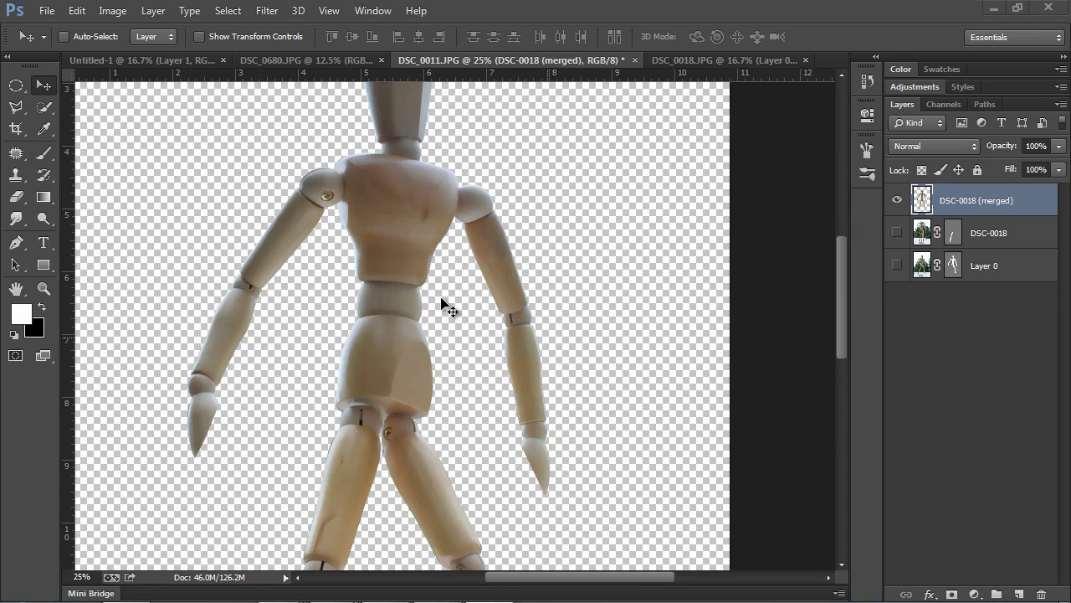
key(ctrl+plus)
key(ctrl+plus)
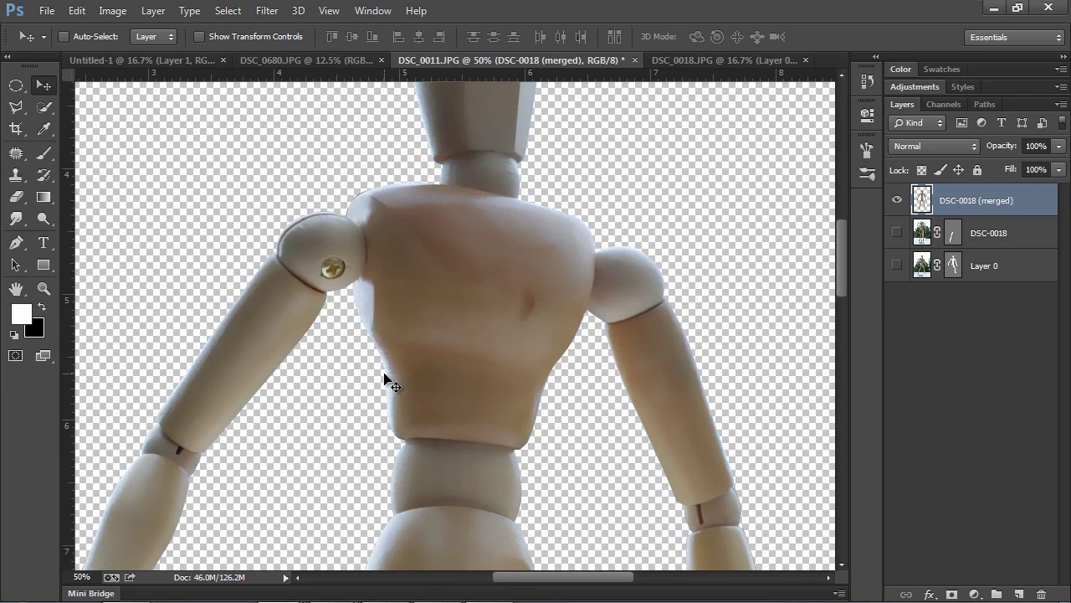
key(ctrl+plus)
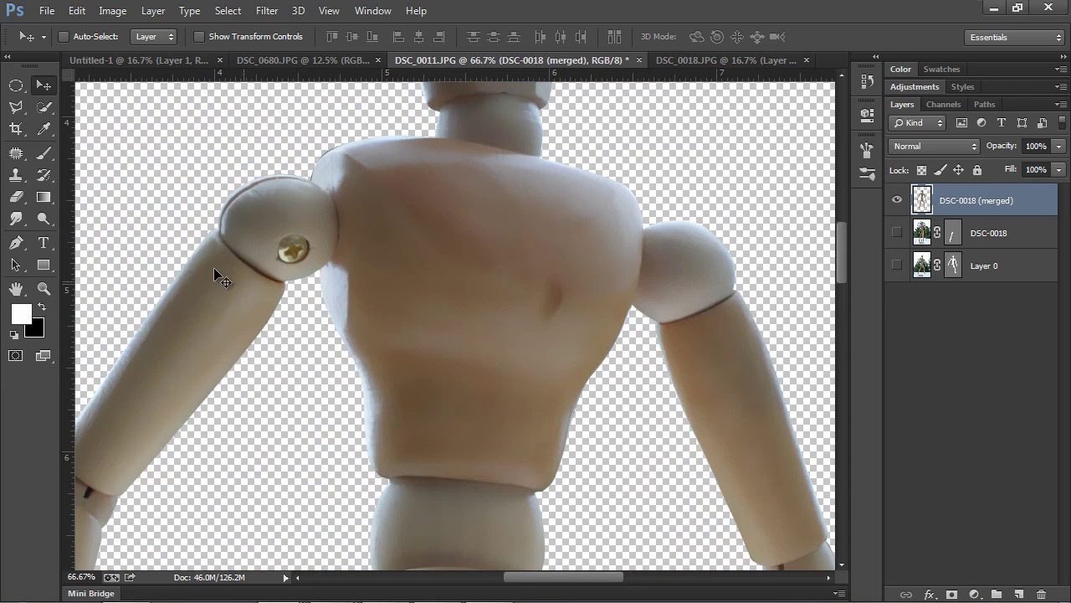
click(15, 84)
drag(270, 227, 317, 267)
key(shift+BackSpace)
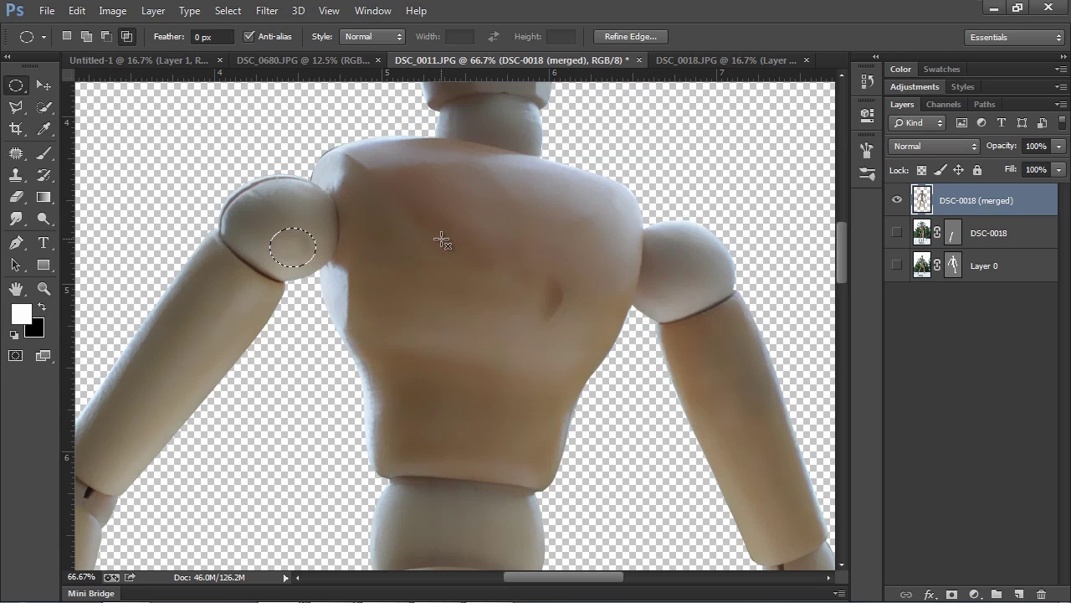
click(444, 237)
Select the brass screw at the hip joint with an elliptical selection, fill it with Content-Aware, and deselect.
drag(451, 338, 416, 110)
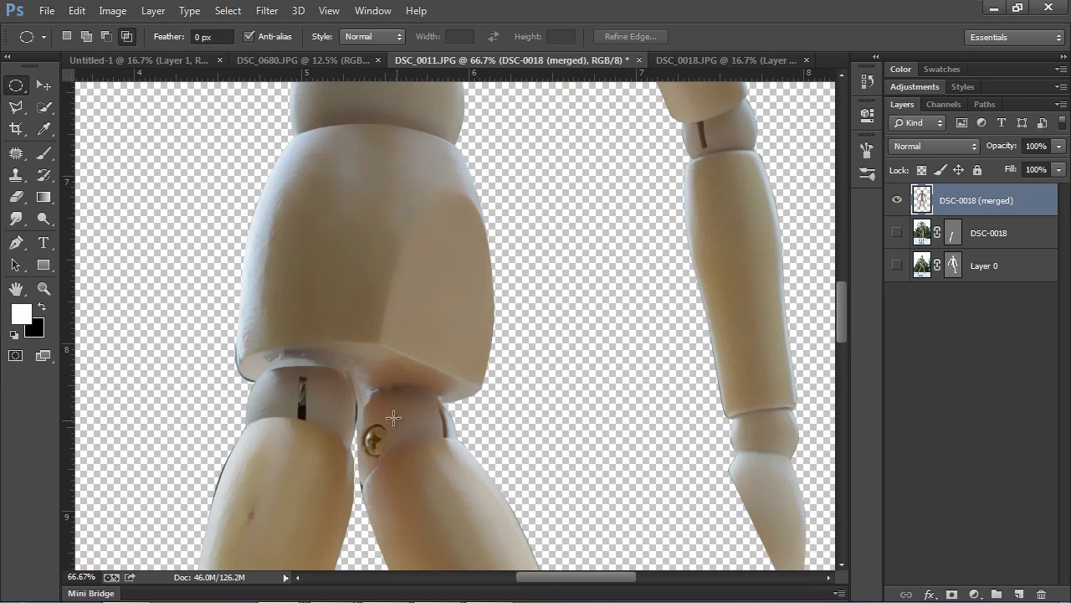
drag(387, 420, 365, 457)
key(shift+BackSpace)
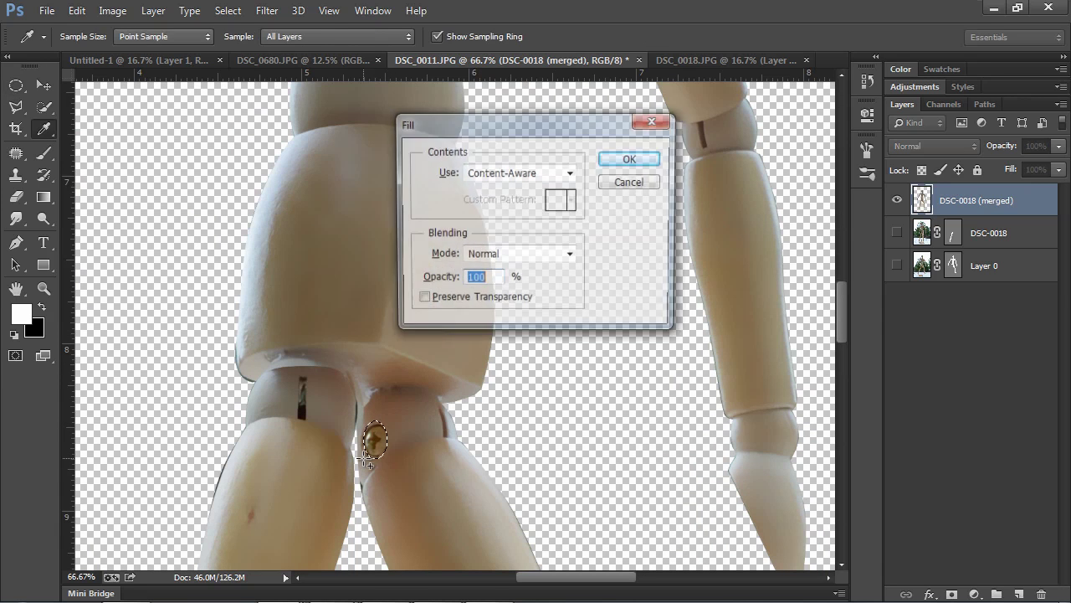
key(Return)
key(ctrl+d)
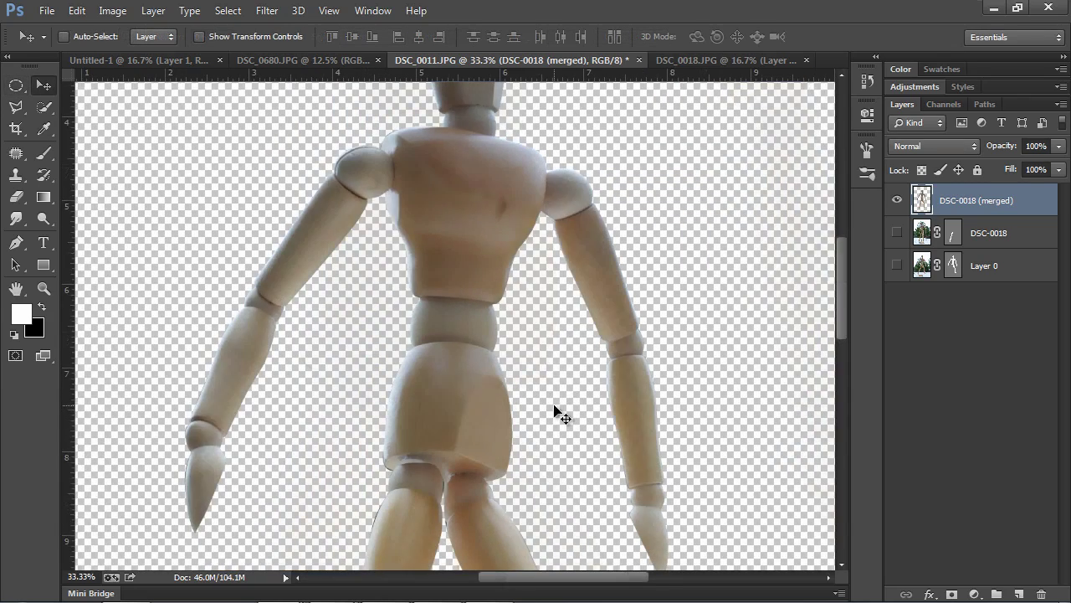
Add a Black & White adjustment layer above the merged mannequin using the Maximum Black preset, and collapse its properties.
key(ctrl+minus)
key(ctrl+minus)
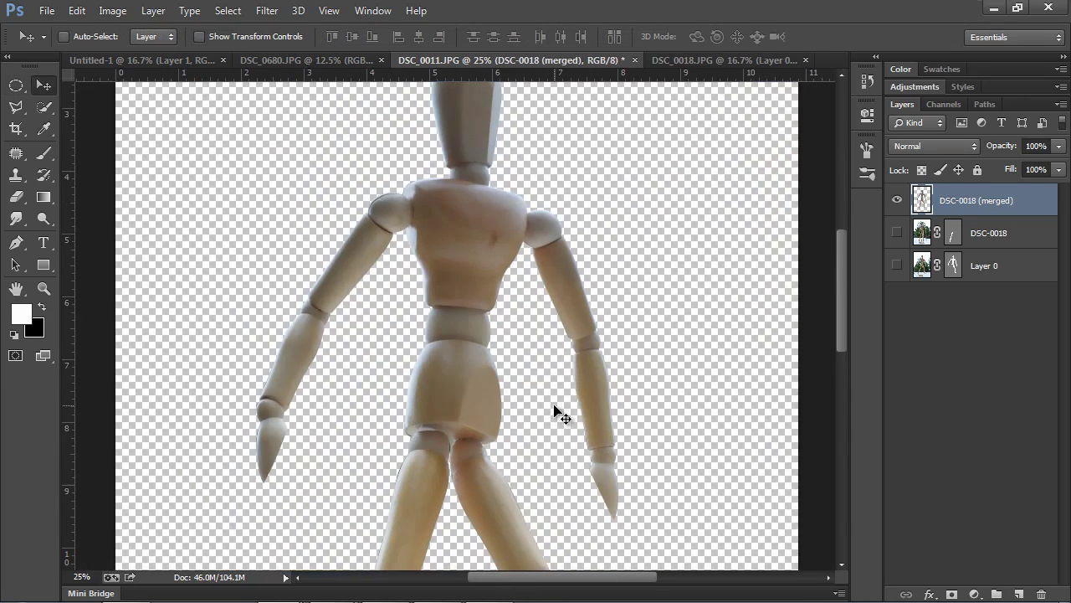
drag(531, 443, 514, 409)
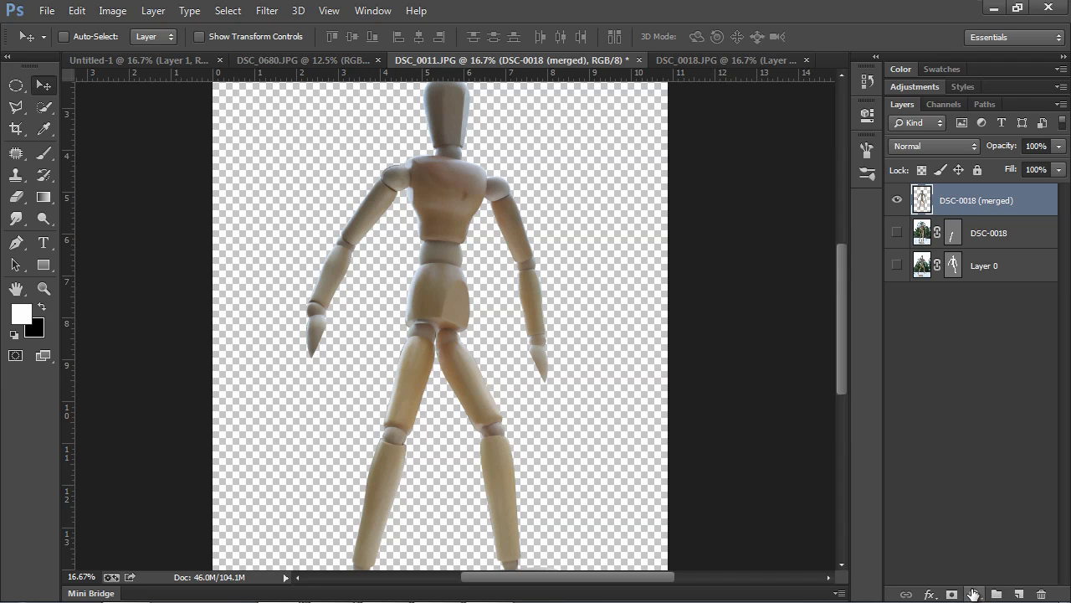
click(974, 594)
click(956, 422)
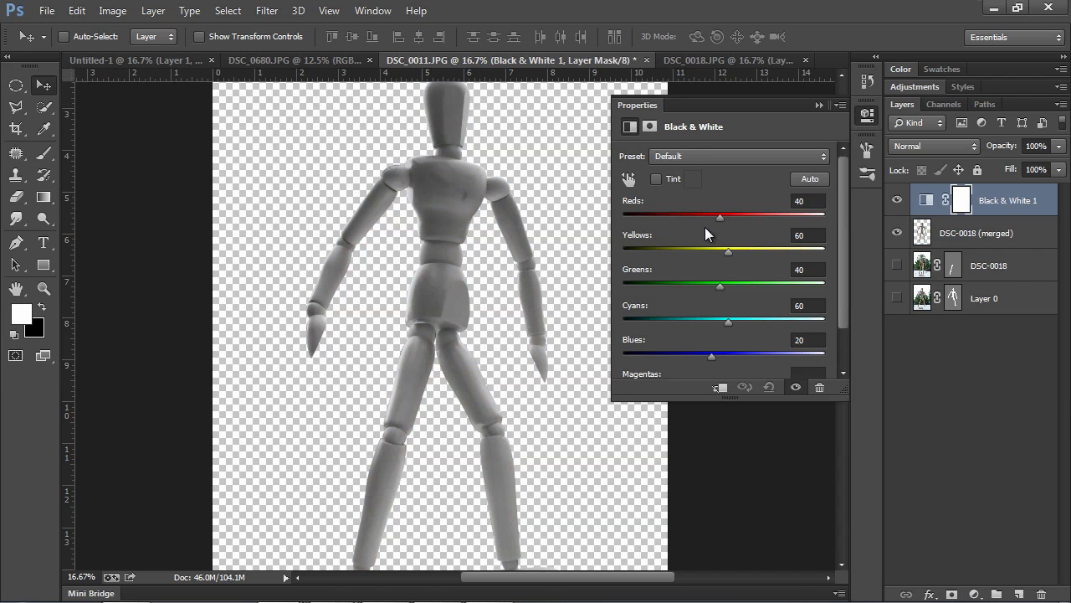
mouse_move(846, 306)
mouse_down()
mouse_move(849, 354)
mouse_move(841, 296)
mouse_up()
click(738, 156)
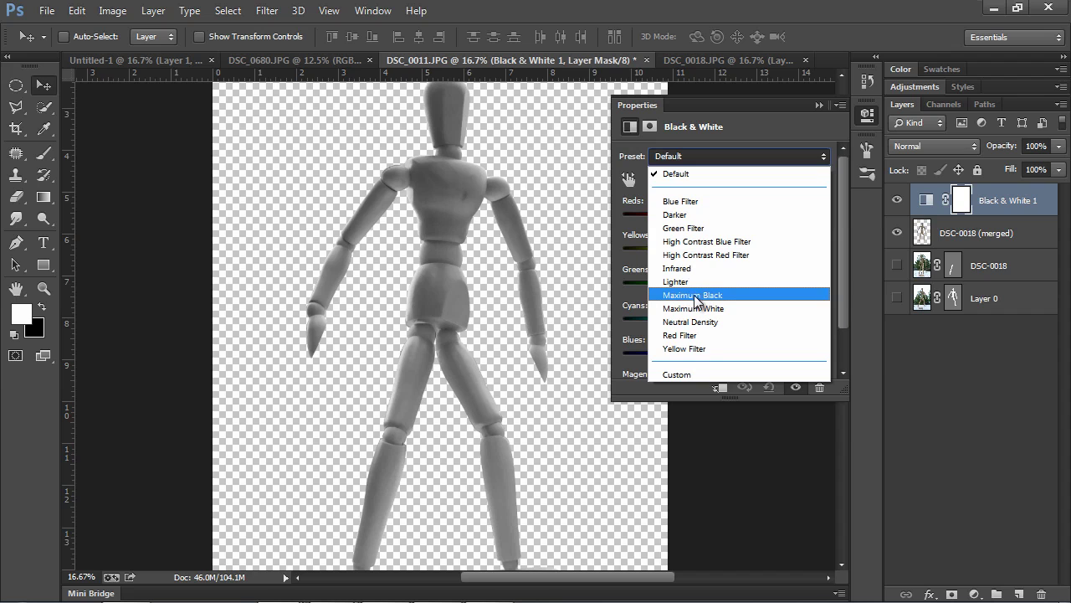
click(693, 297)
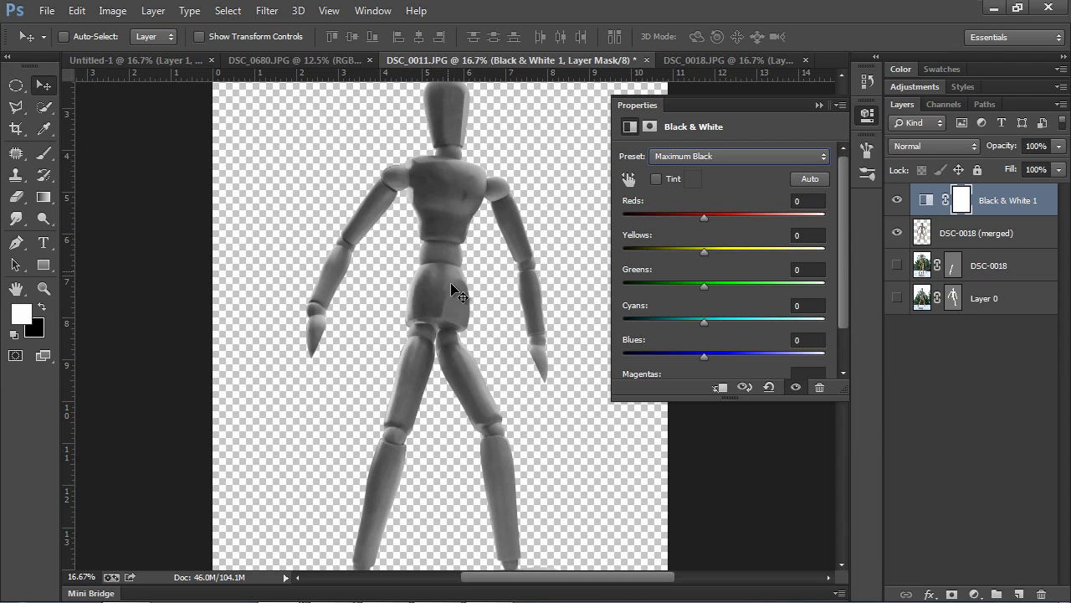
click(819, 105)
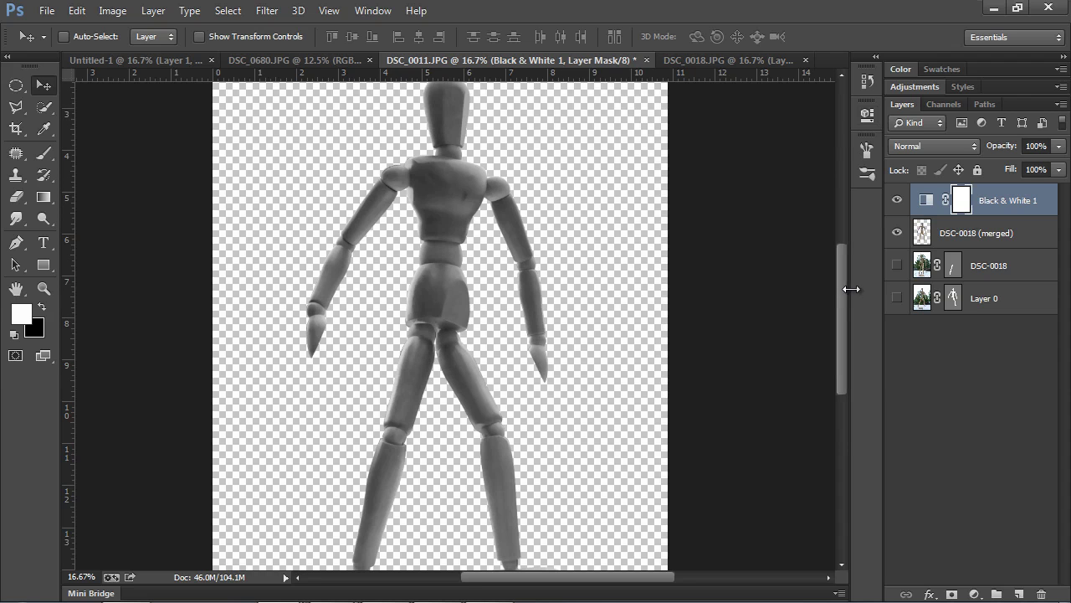
drag(845, 288, 844, 284)
Merge a copy of the Black & White 1 and DSC-0018 (merged) layers into a new layer, and hide both source layers.
click(270, 61)
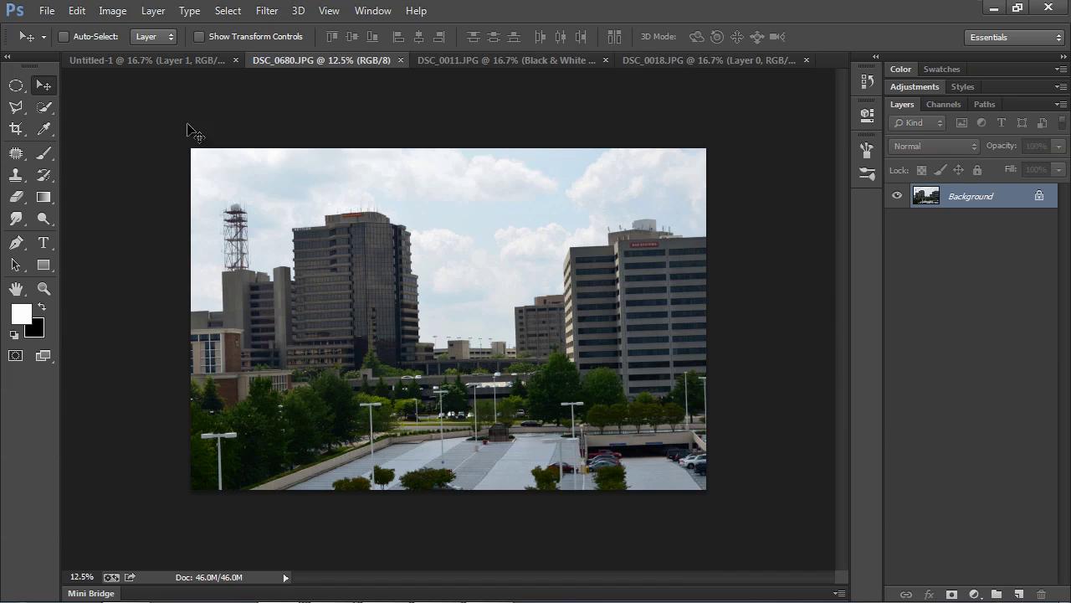
click(466, 60)
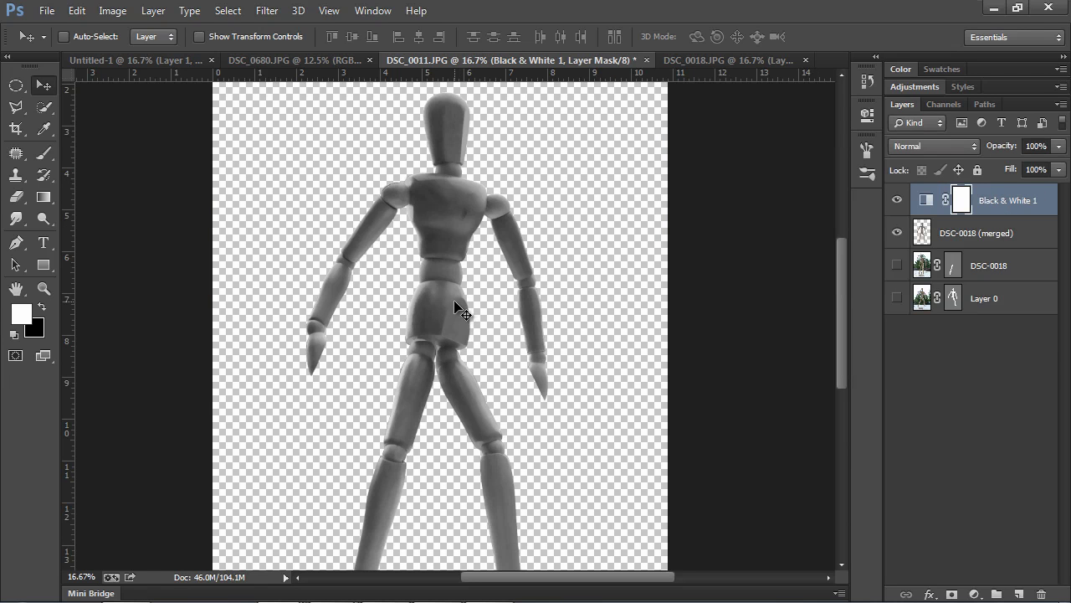
shift+click(1017, 238)
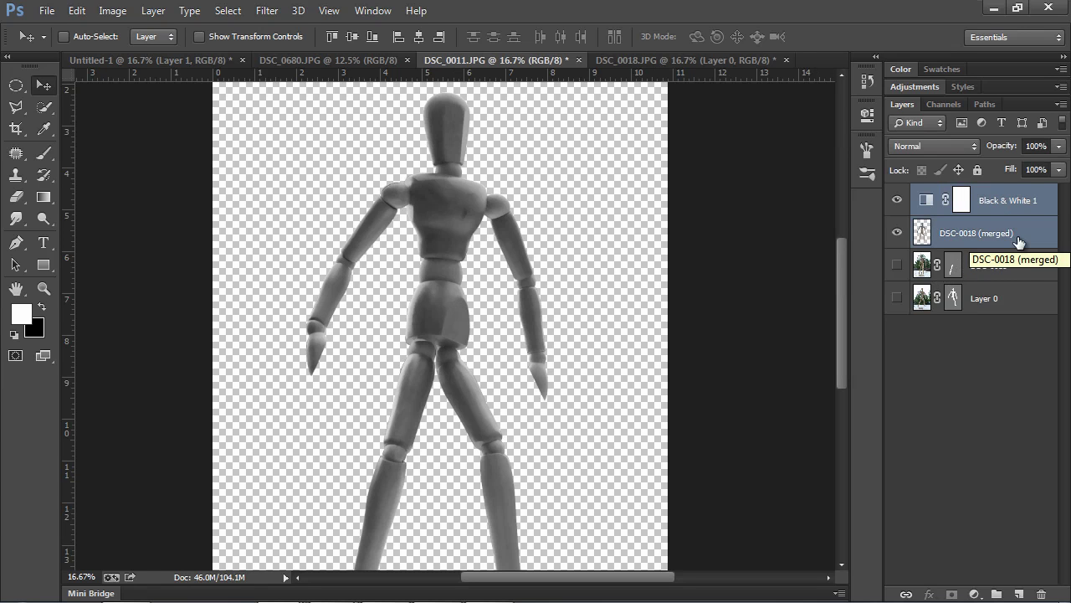
key(ctrl+alt+e)
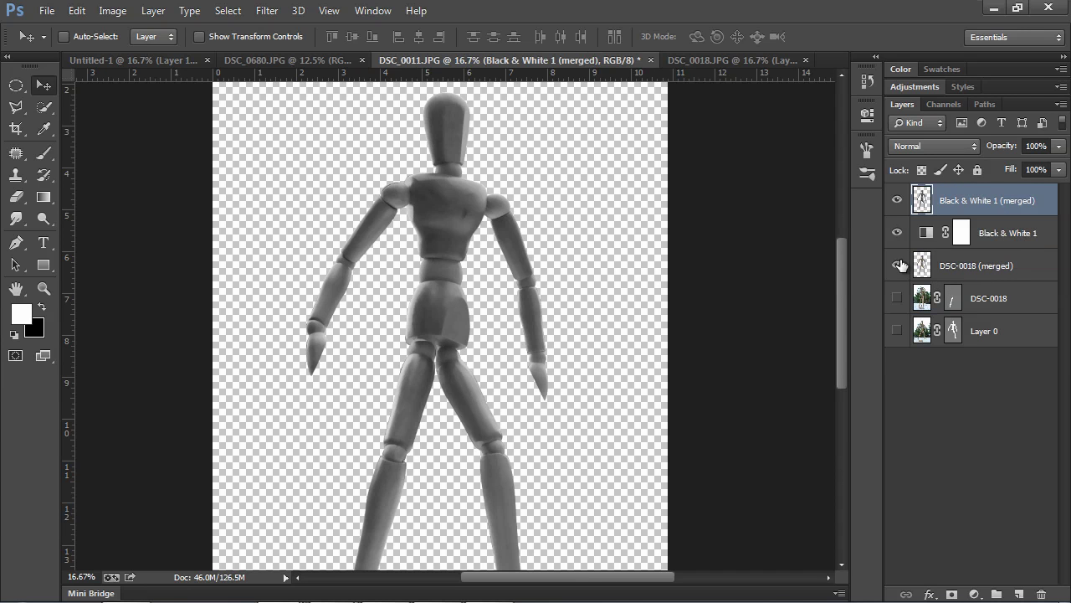
click(898, 266)
click(896, 232)
Rename the newly merged mannequin layer as FullFigure.
double_click(958, 201)
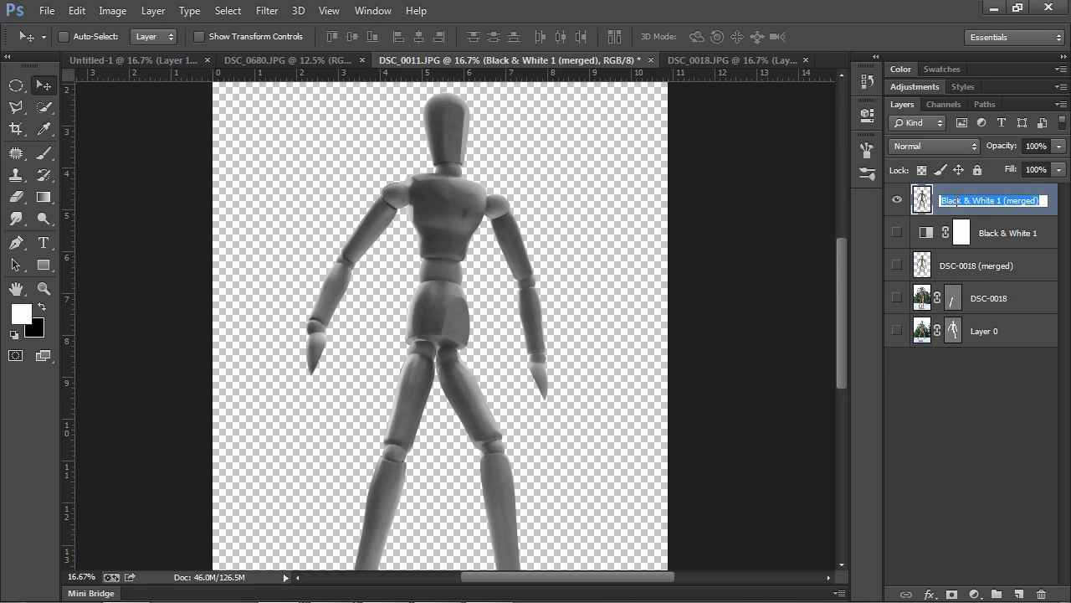
text(FullFigure)
key(Return)
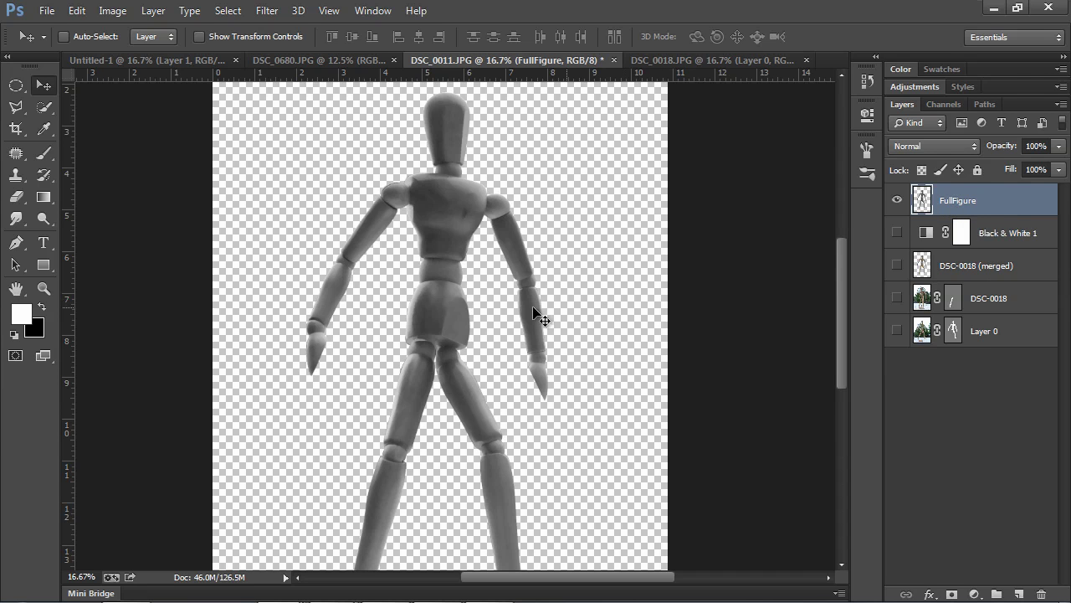
Select the mannequin's right leg, copy it from FullFigure onto its own layer, and name that layer RightLeg.
scroll(578, 339, up, 2)
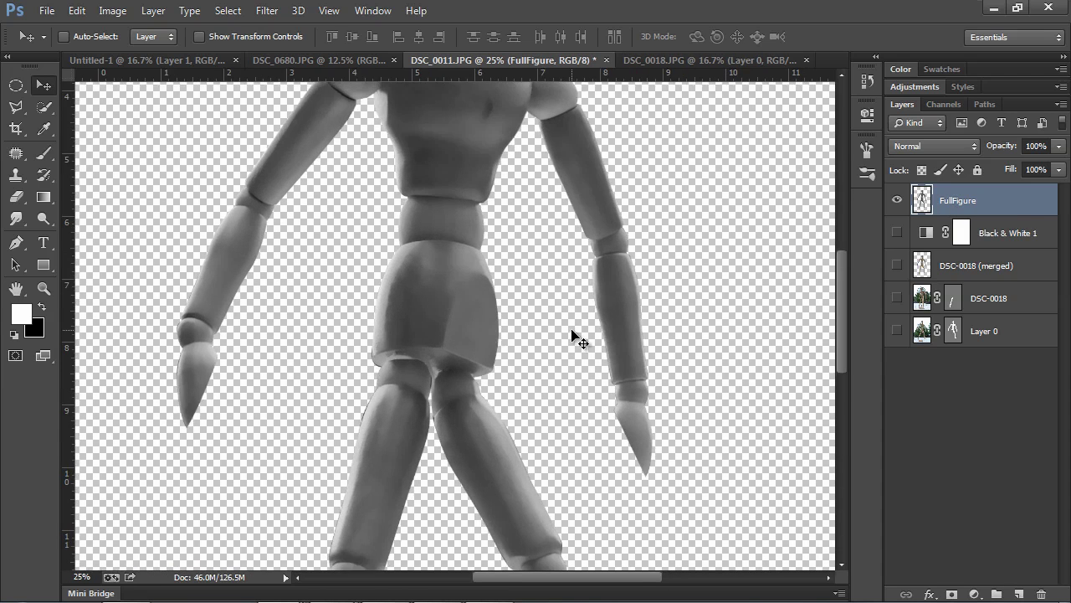
drag(475, 214, 421, 421)
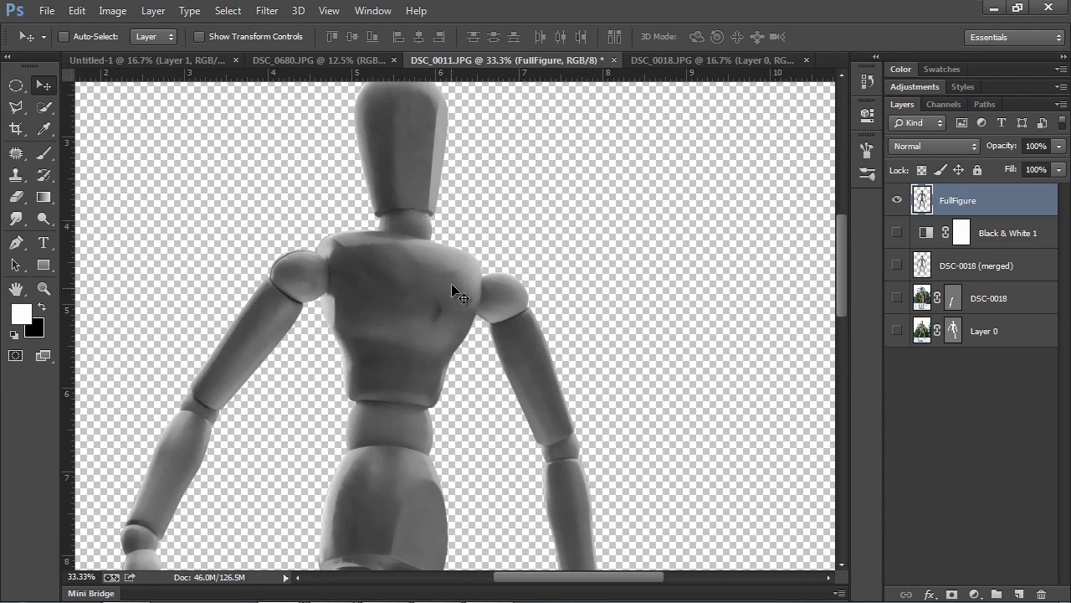
scroll(471, 307, down, 5)
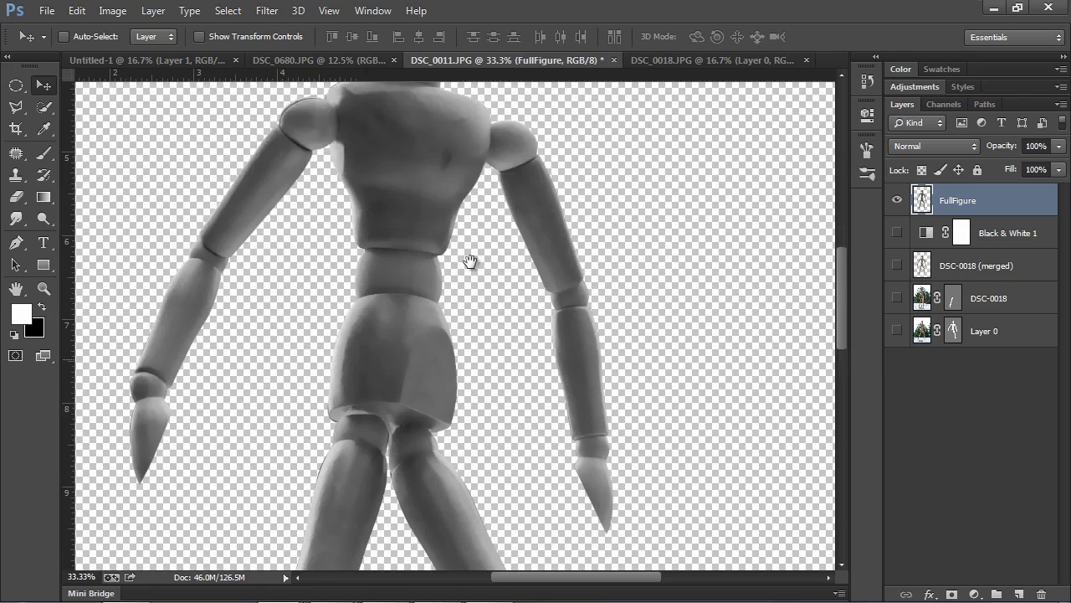
ctrl+click(955, 305)
drag(411, 411, 417, 271)
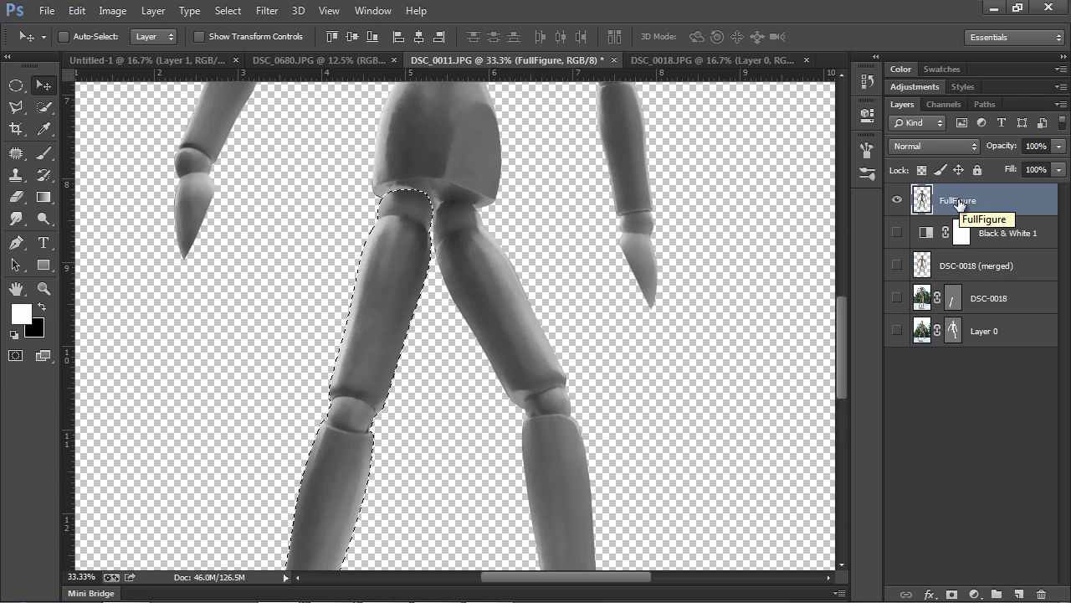
key(ctrl+j)
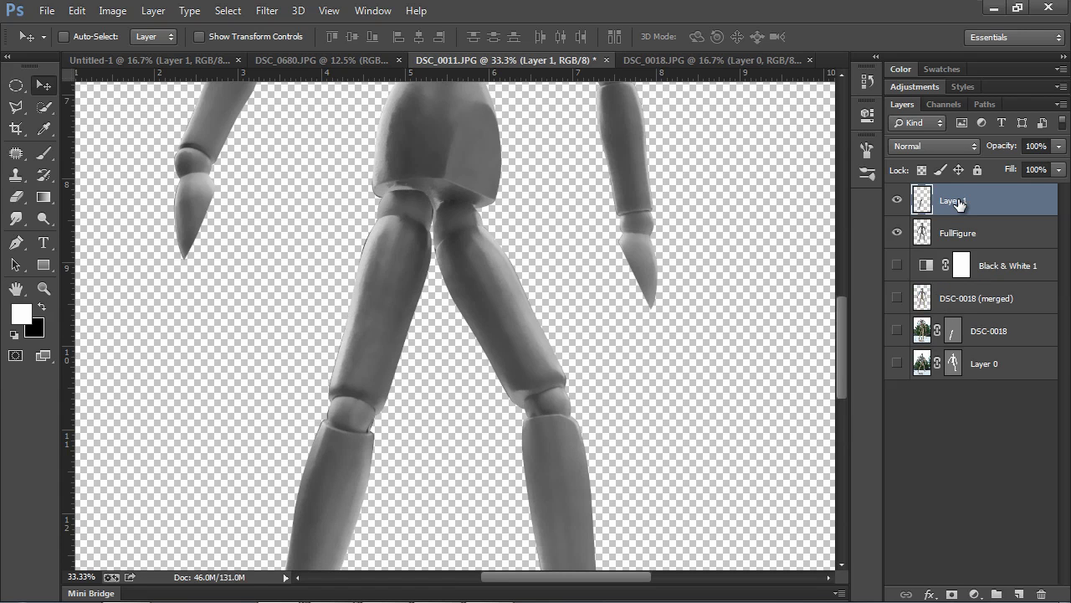
click(898, 232)
click(898, 232)
double_click(955, 201)
text(RightLeg)
Quick-select the mannequin's left arm on FullFigure, copy it onto its own layer, and name that layer LeftArm.
click(958, 233)
scroll(526, 497, up, 4)
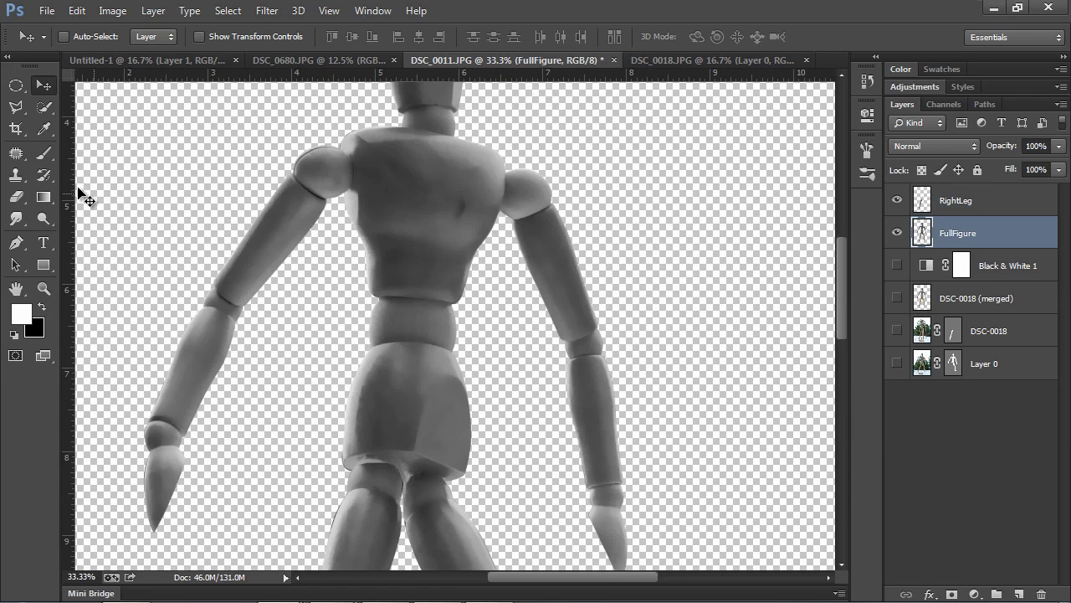
click(46, 106)
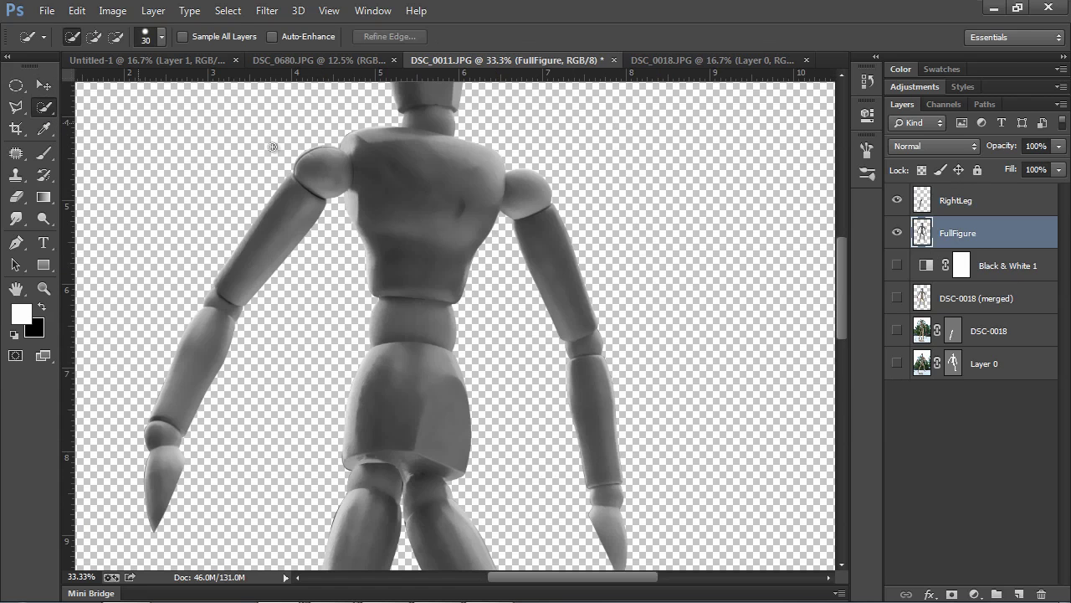
mouse_move(529, 201)
mouse_down()
mouse_move(565, 264)
mouse_move(601, 385)
mouse_move(607, 553)
mouse_up()
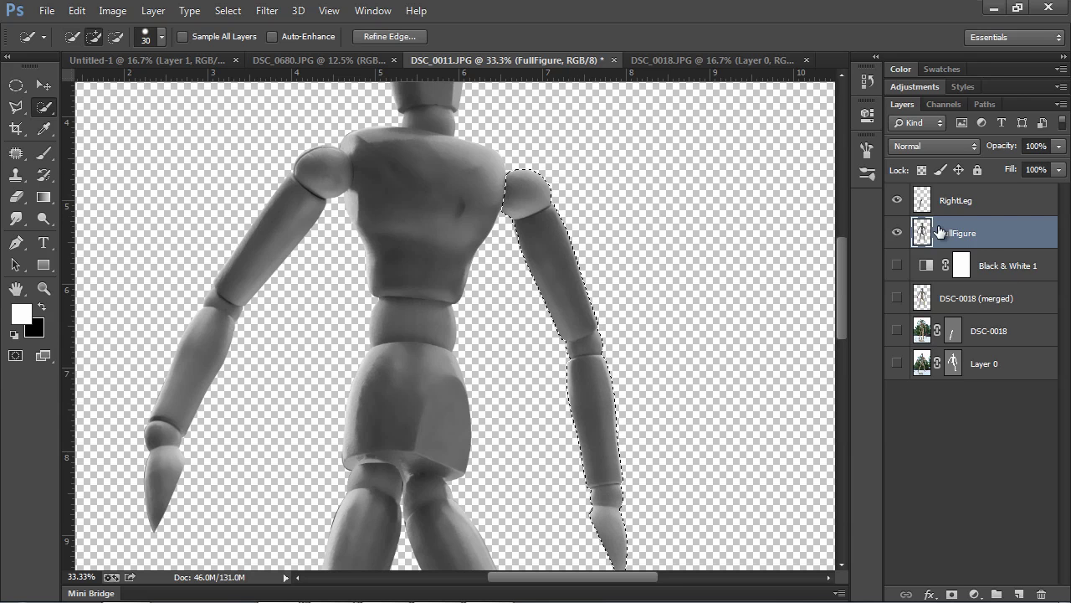
key(ctrl+j)
double_click(959, 233)
text(LeftArm)
key(Return)
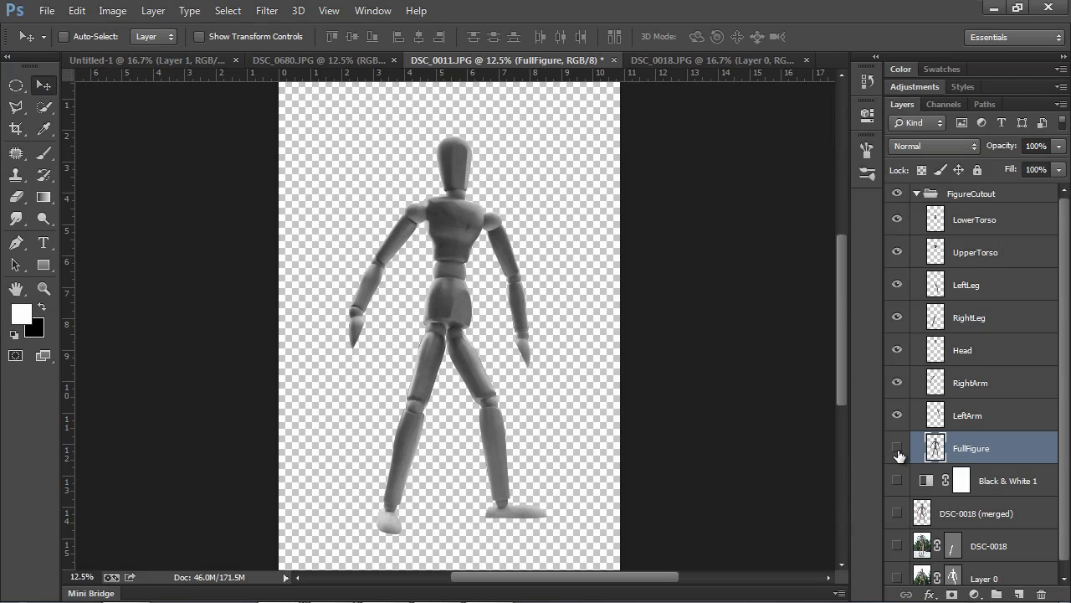
Hide all layers in the FigureCutout group, and show them again one by one to check each body-part cutout.
drag(898, 455, 898, 226)
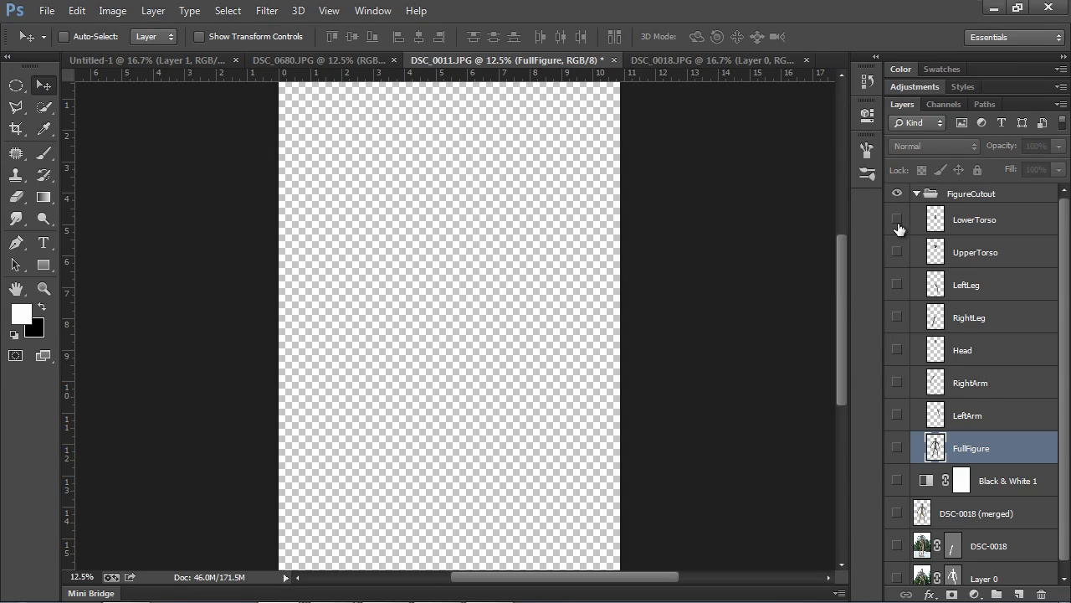
click(897, 220)
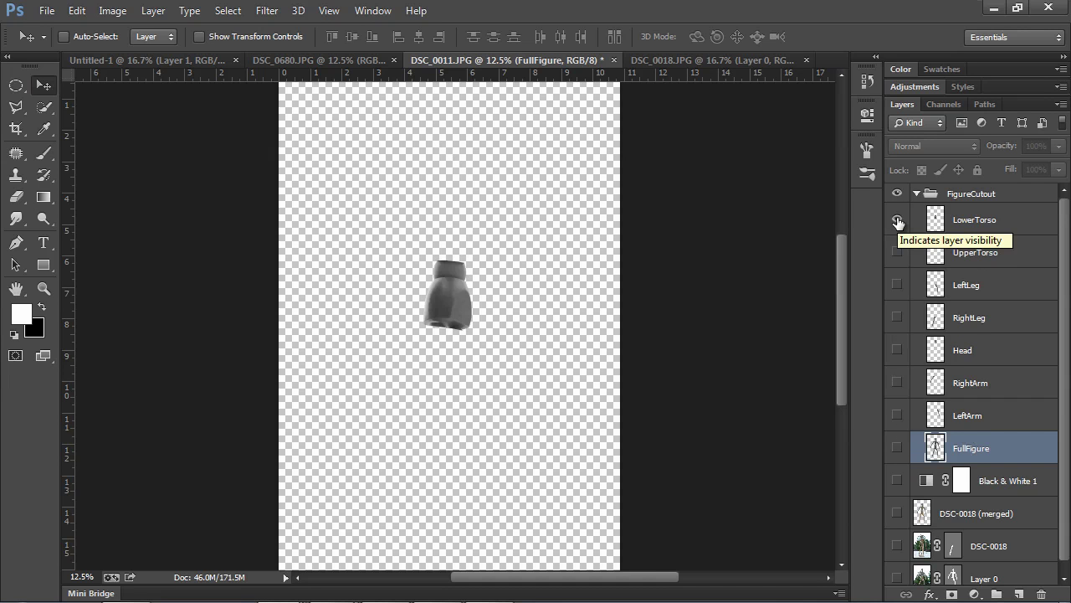
click(896, 253)
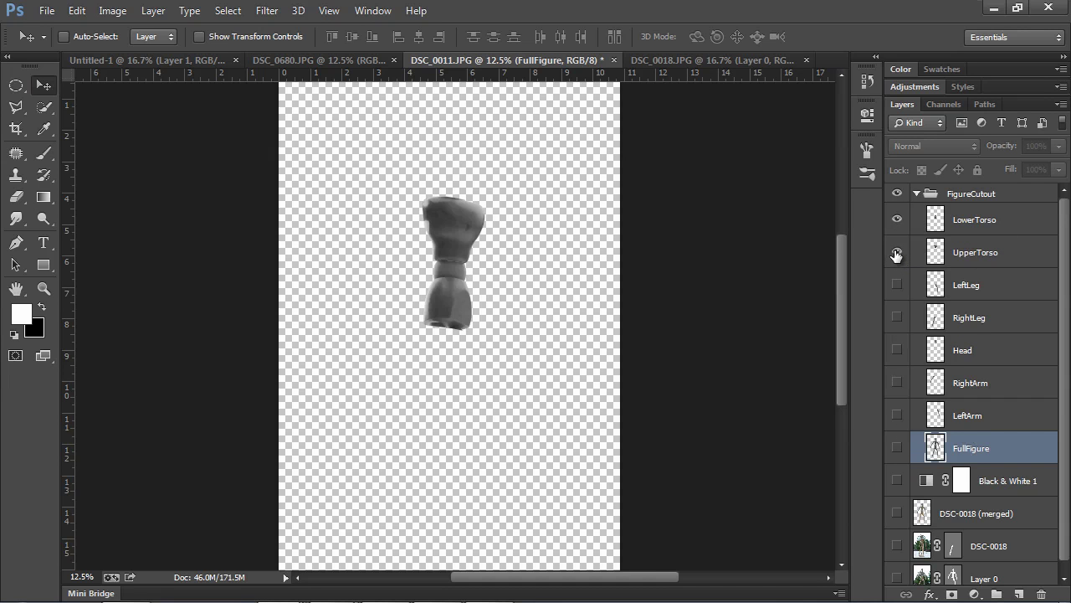
click(896, 285)
click(897, 318)
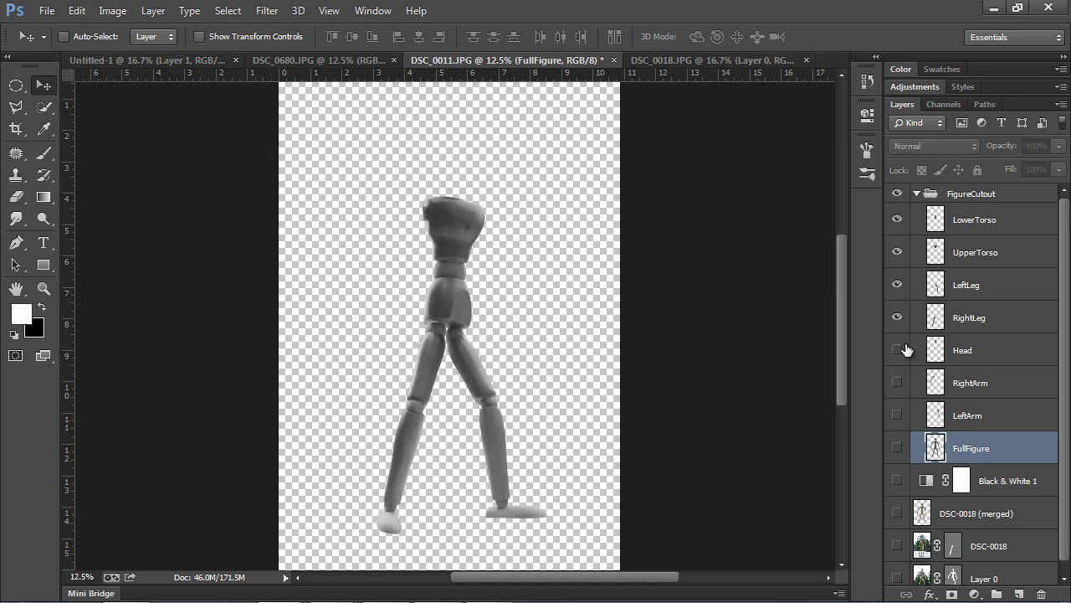
click(896, 350)
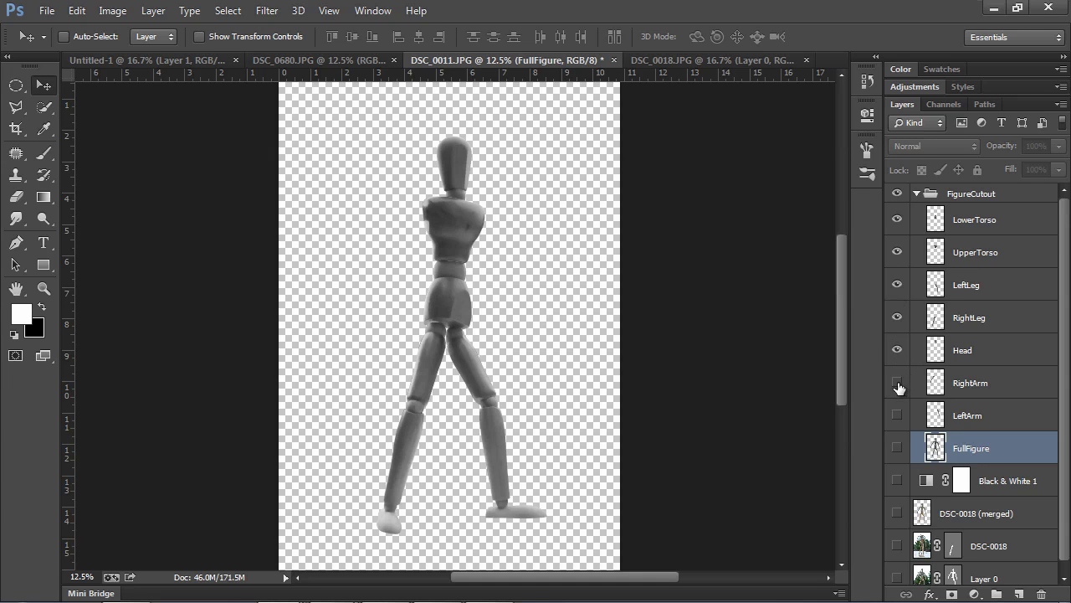
click(898, 382)
click(896, 415)
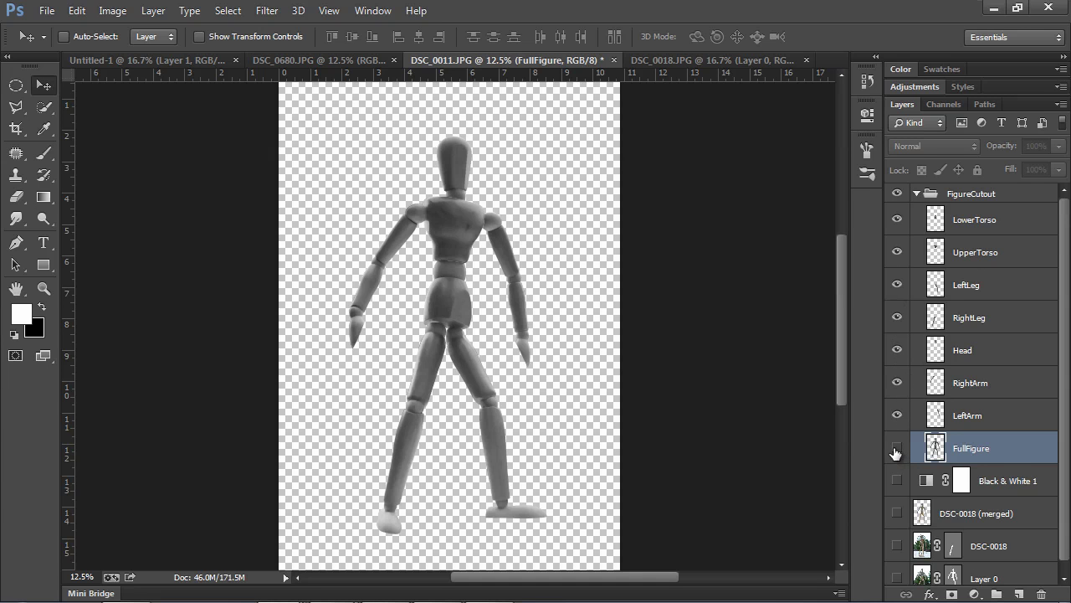
click(897, 449)
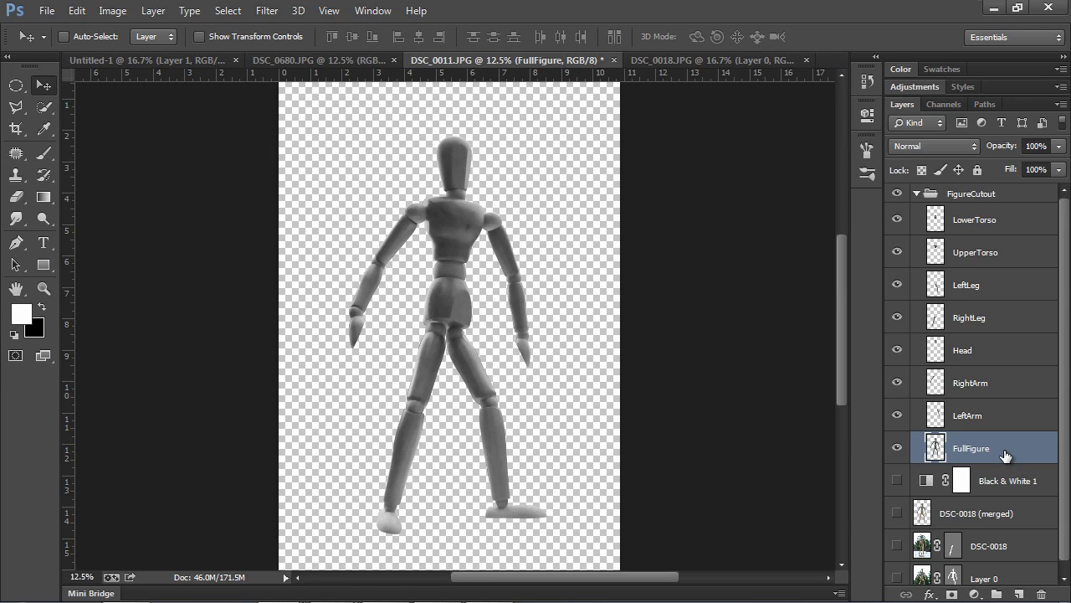
Collapse the FigureCutout group and copy it into the Untitled-1 cityscape document.
click(918, 193)
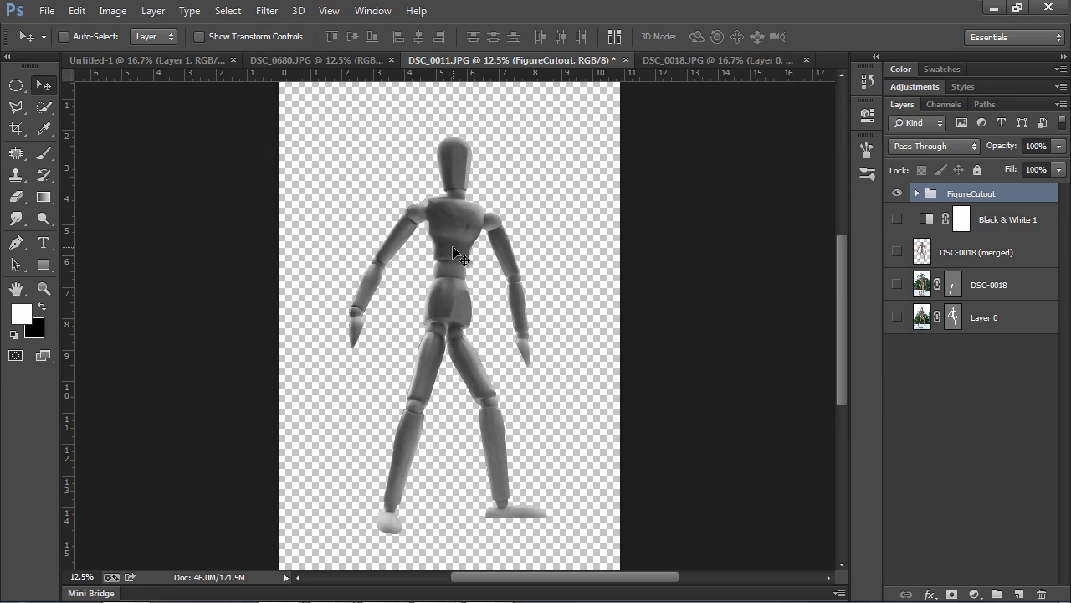
drag(453, 251, 448, 284)
drag(326, 250, 459, 308)
Scale the FigureCutout group down to fit between the buildings, and move it up until the head crosses the photo's upper edge.
key(ctrl+t)
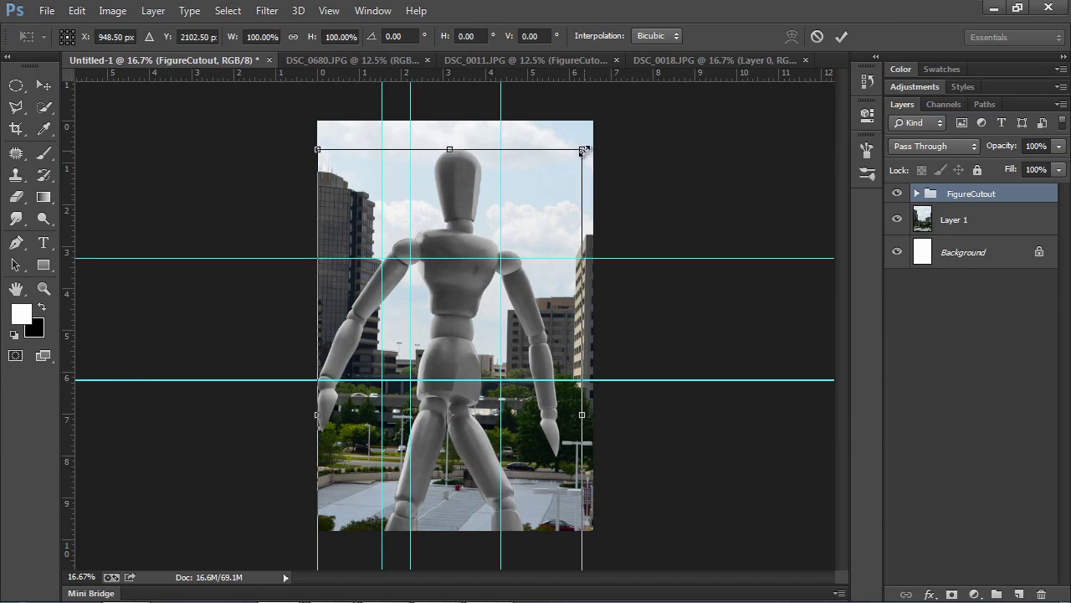
drag(582, 160, 494, 201)
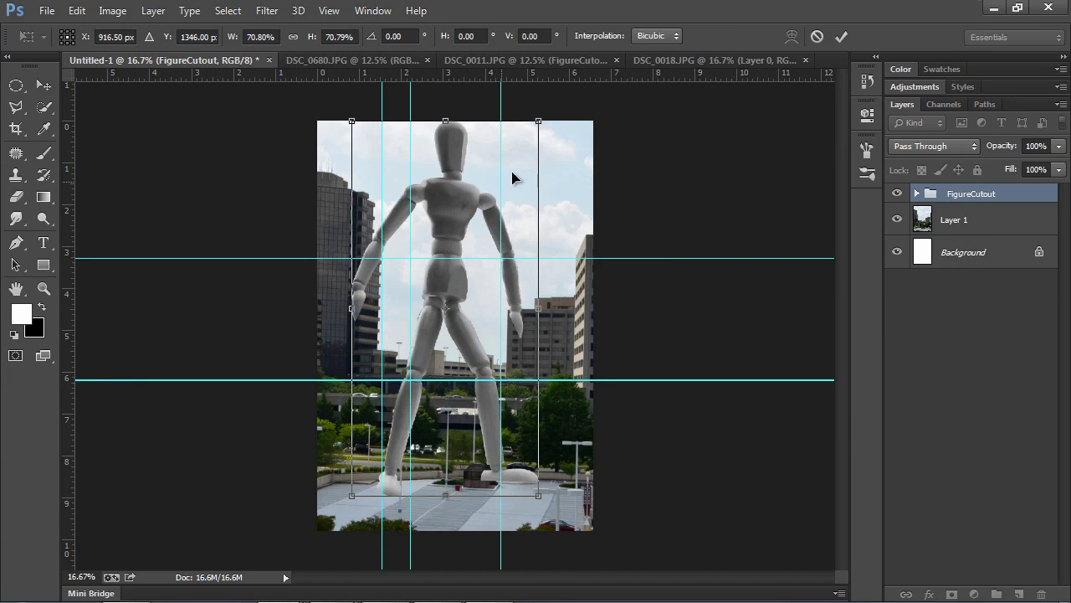
drag(540, 123, 512, 162)
drag(448, 239, 490, 212)
key(ctrl+z)
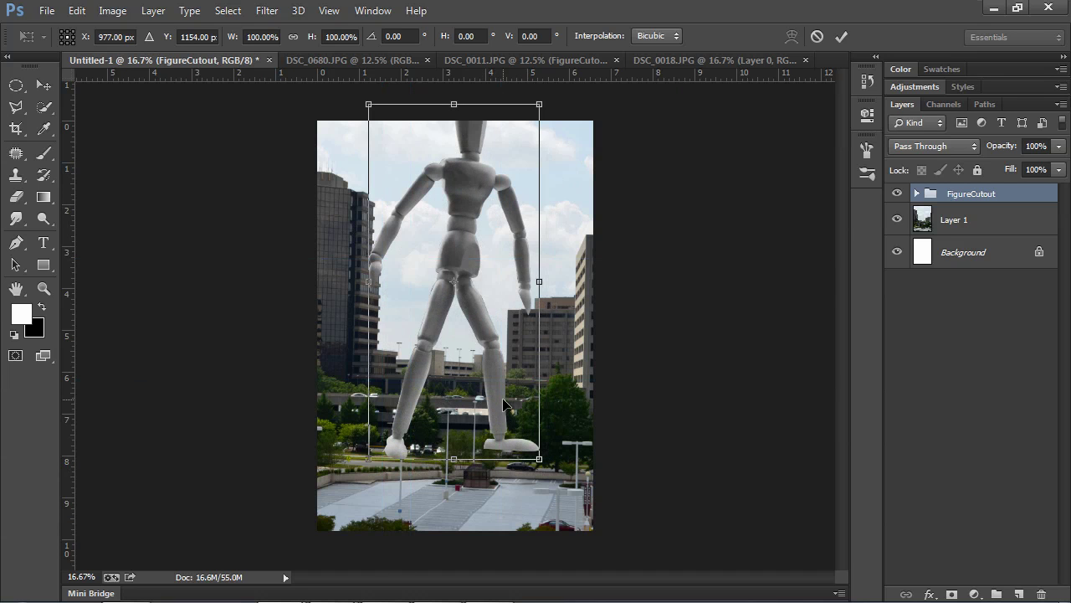
Examine the placement of the mannequin's feet against the road and parking lot.
key(ctrl+plus)
key(ctrl+plus)
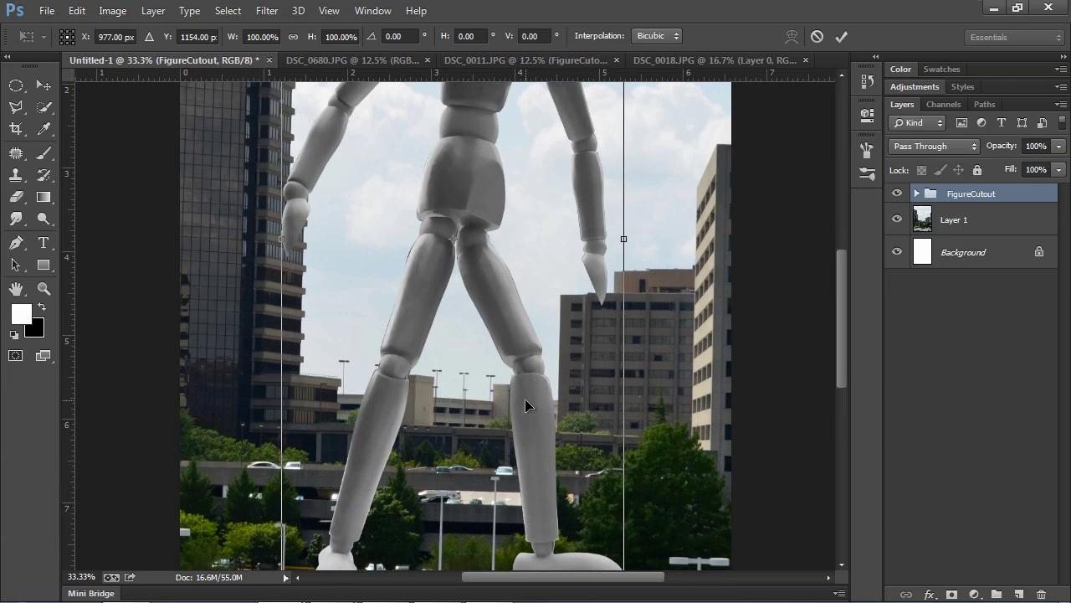
drag(538, 465, 525, 266)
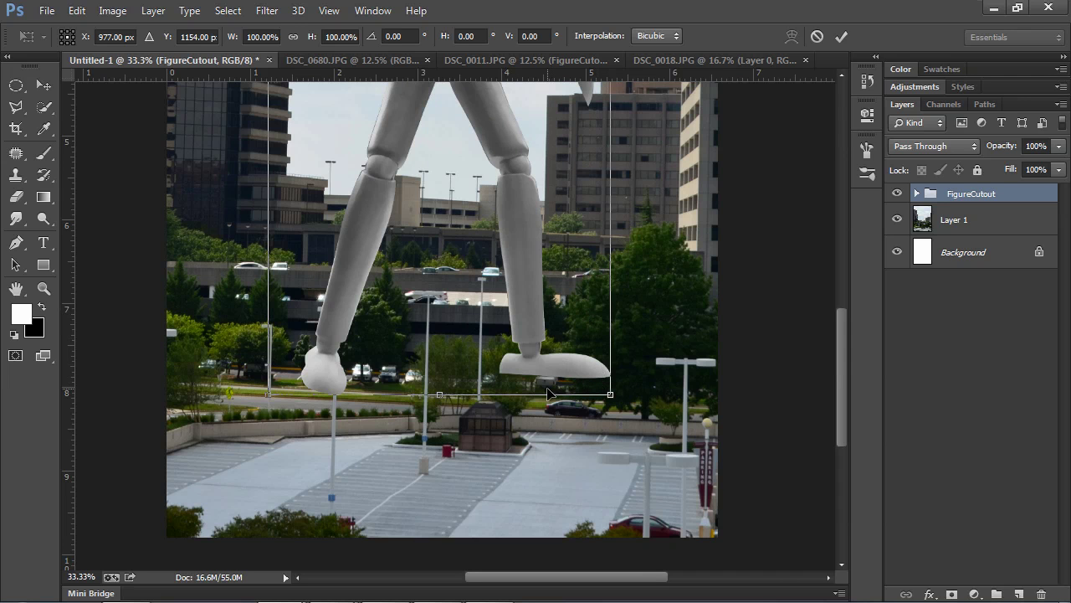
key(ctrl+minus)
key(ctrl+minus)
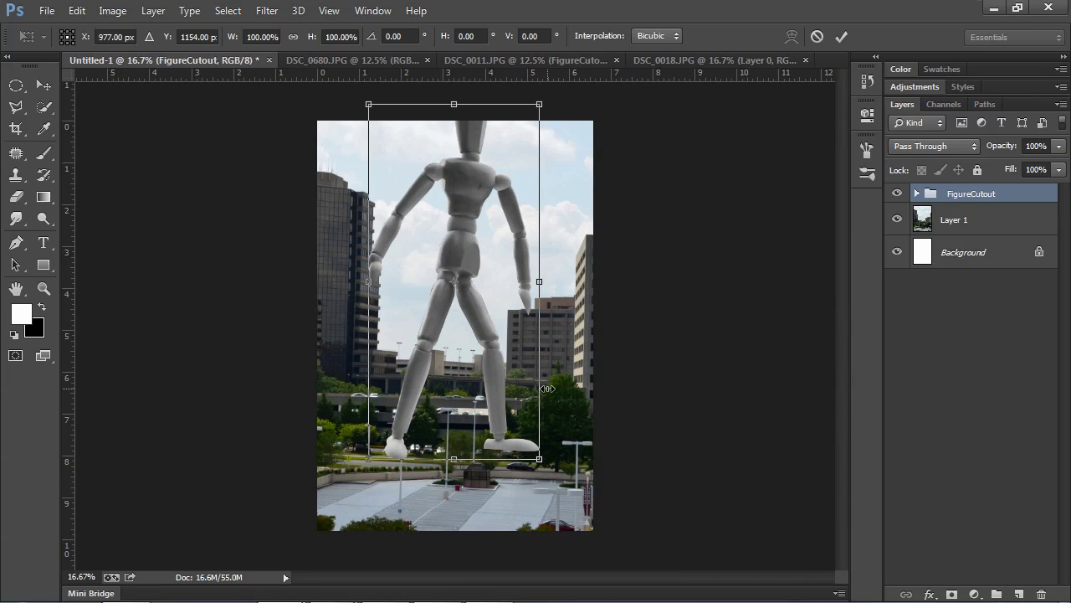